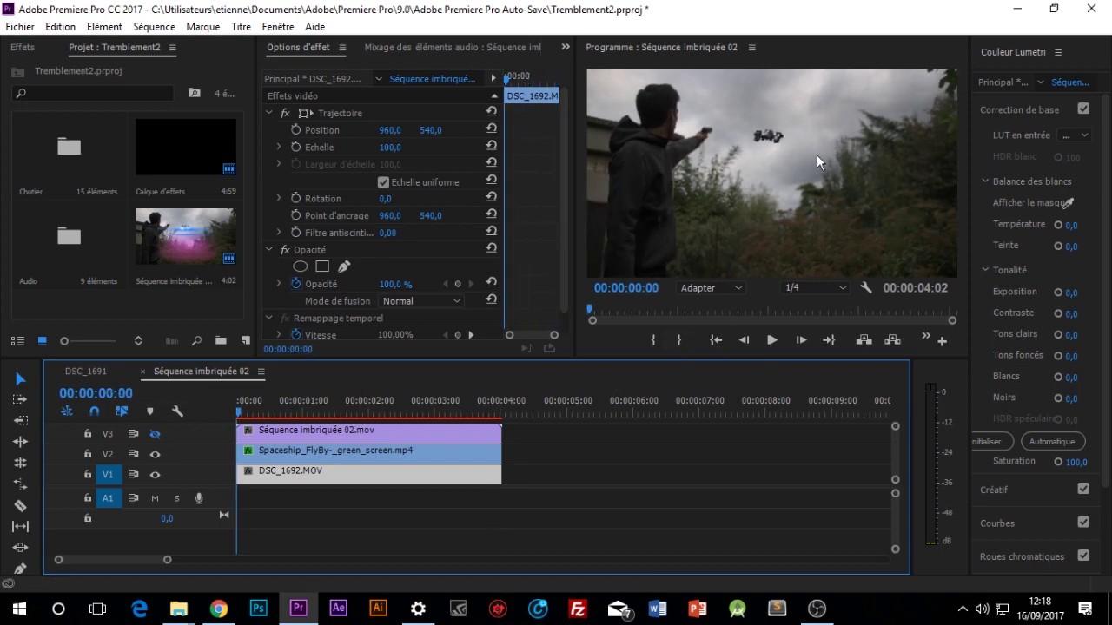
Play through Séquence imbriquée 02 from its start to review the footage, and replay the opening
click(771, 339)
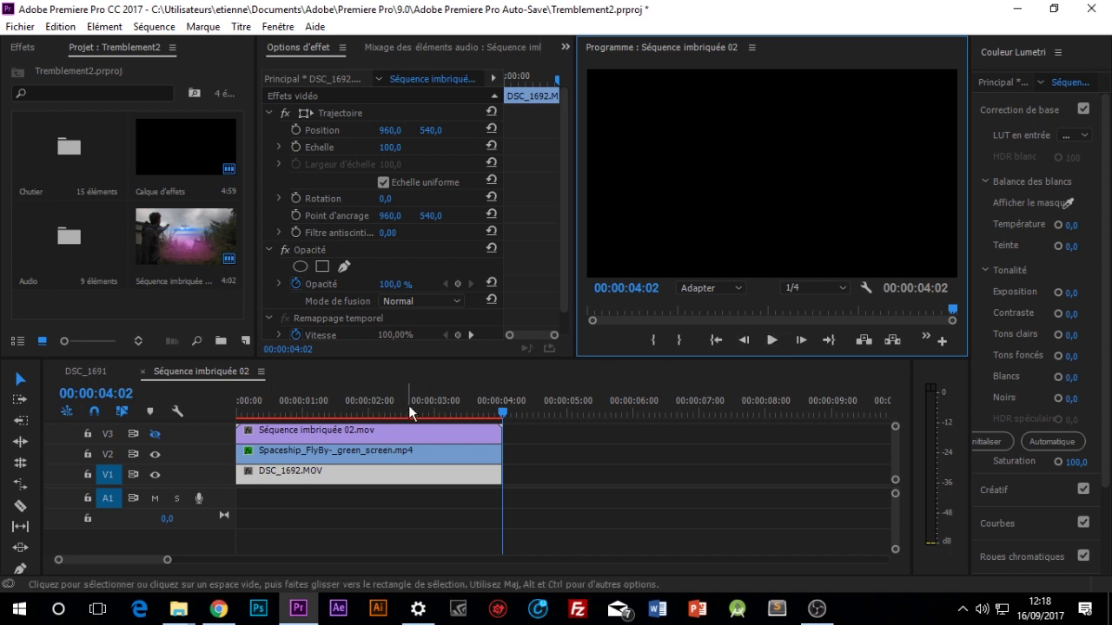
click(232, 412)
key(space)
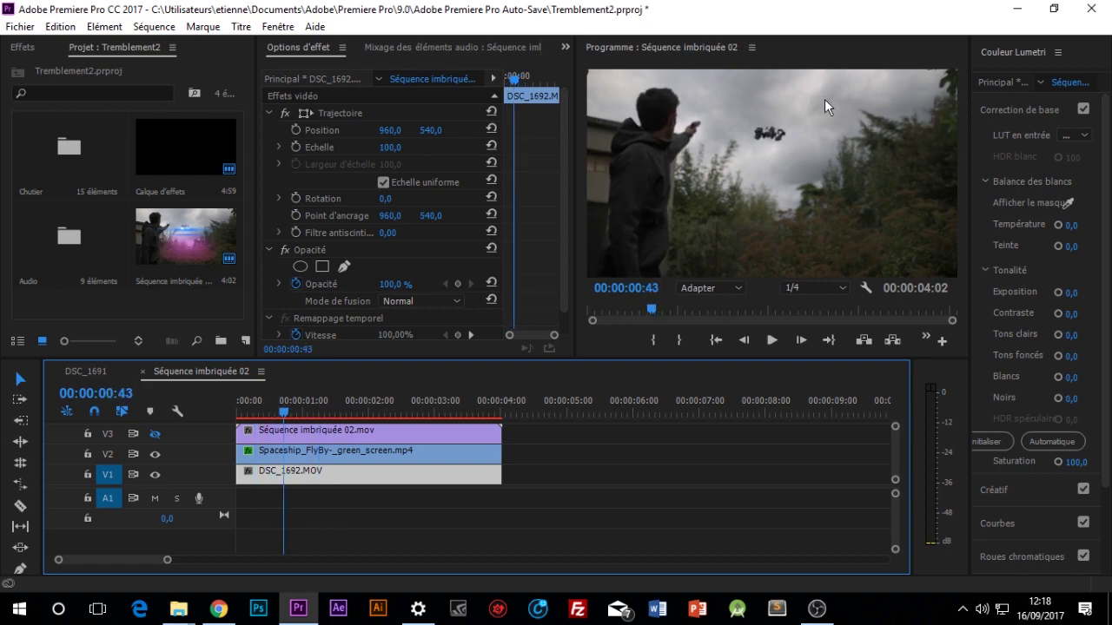
Inspect the UltraKey and Flou gaussien settings of the topmost spaceship clip in the nested sequence
click(371, 446)
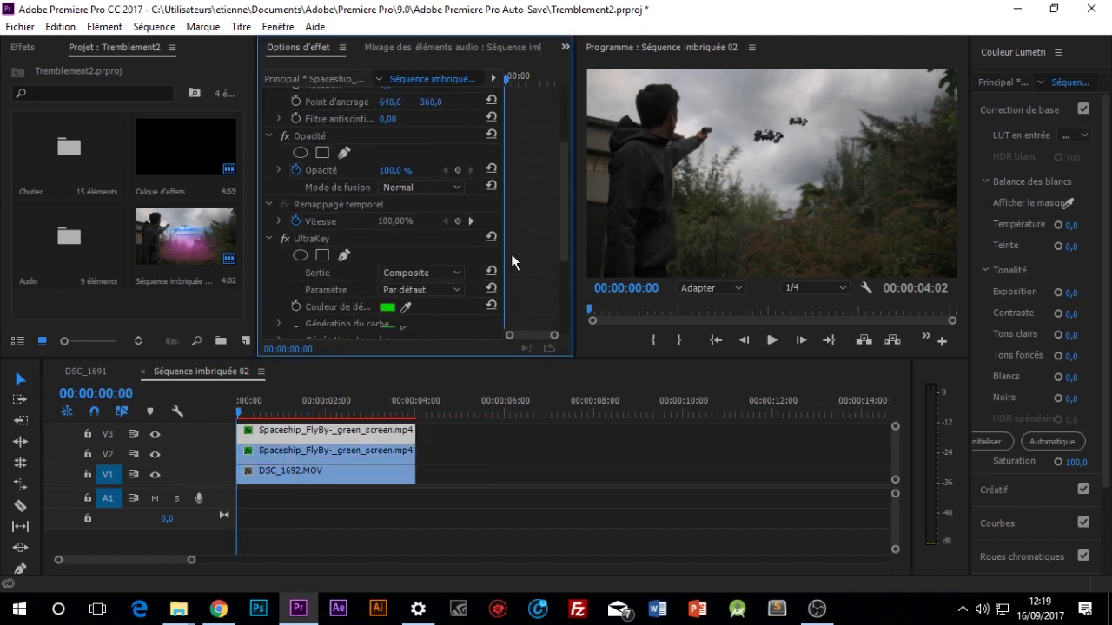
scroll(511, 253, down, 1)
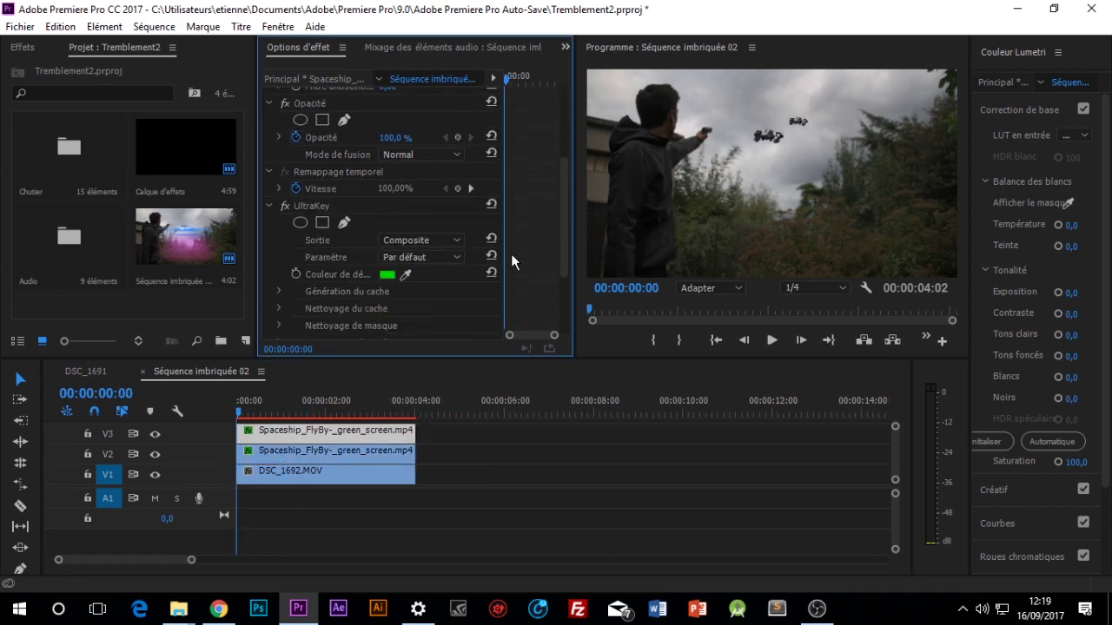
scroll(528, 270, down, 2)
Play the spaceship composite to its end, check the last frames, and return the playhead close to the start
click(771, 340)
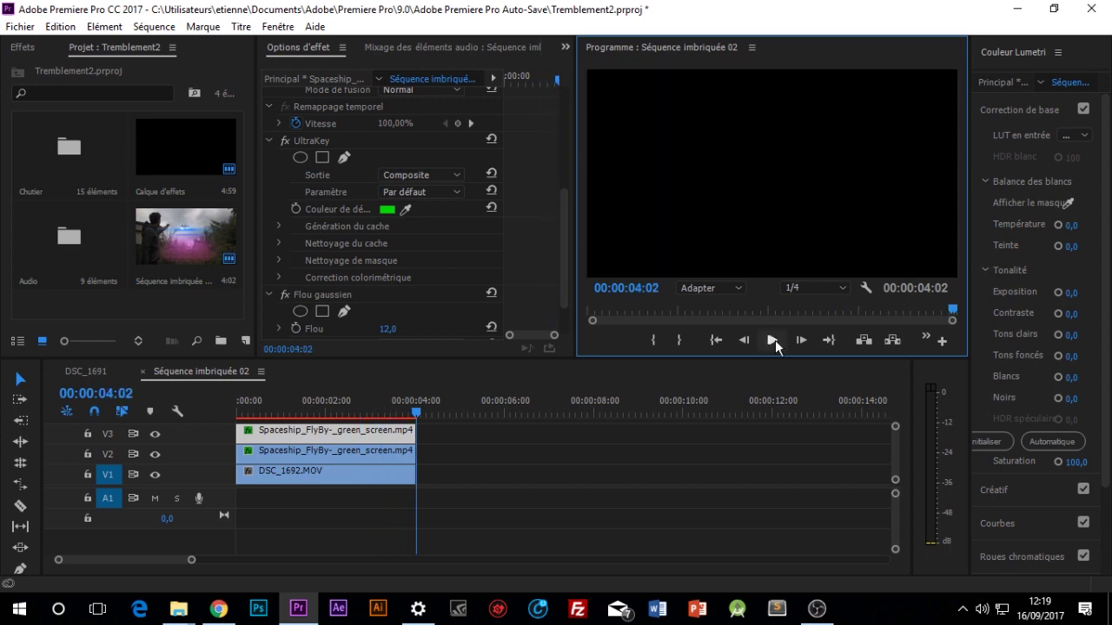
click(416, 408)
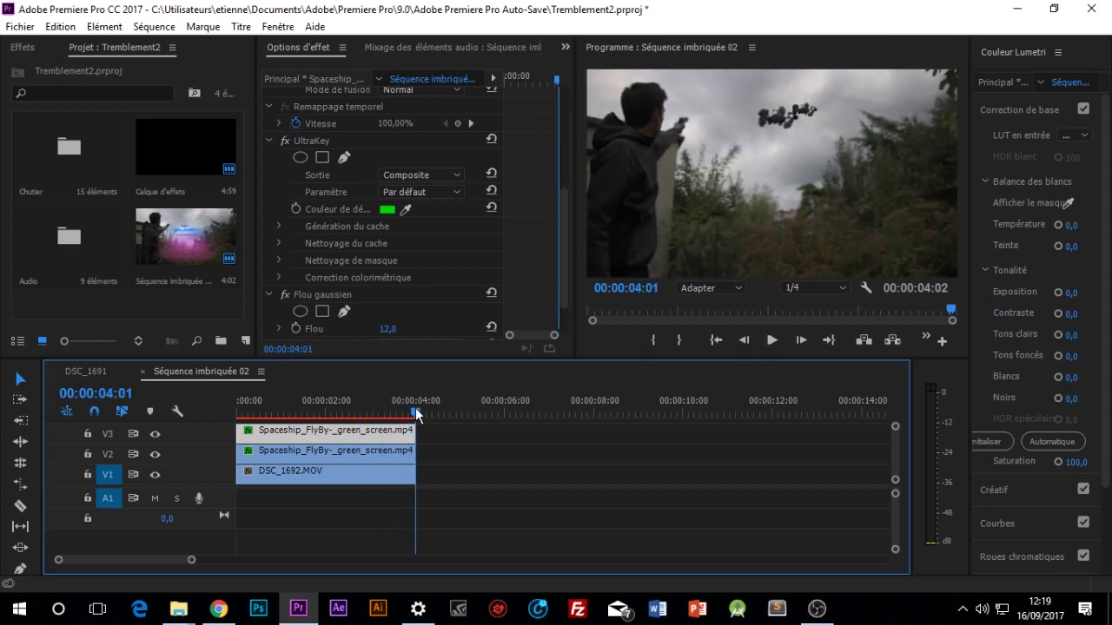
key(Left)
key(Left)
drag(954, 157, 945, 111)
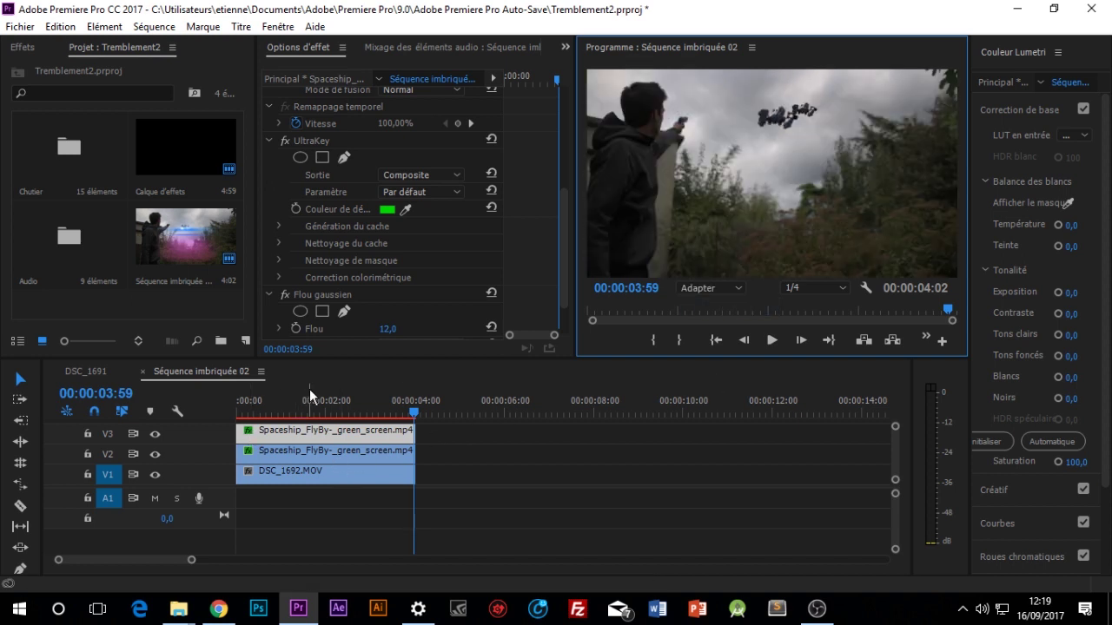
drag(309, 401, 244, 413)
Switch to the DSC_1691 sequence and look at the Imbriquer option for the first nested clip on V1 without applying it
click(85, 371)
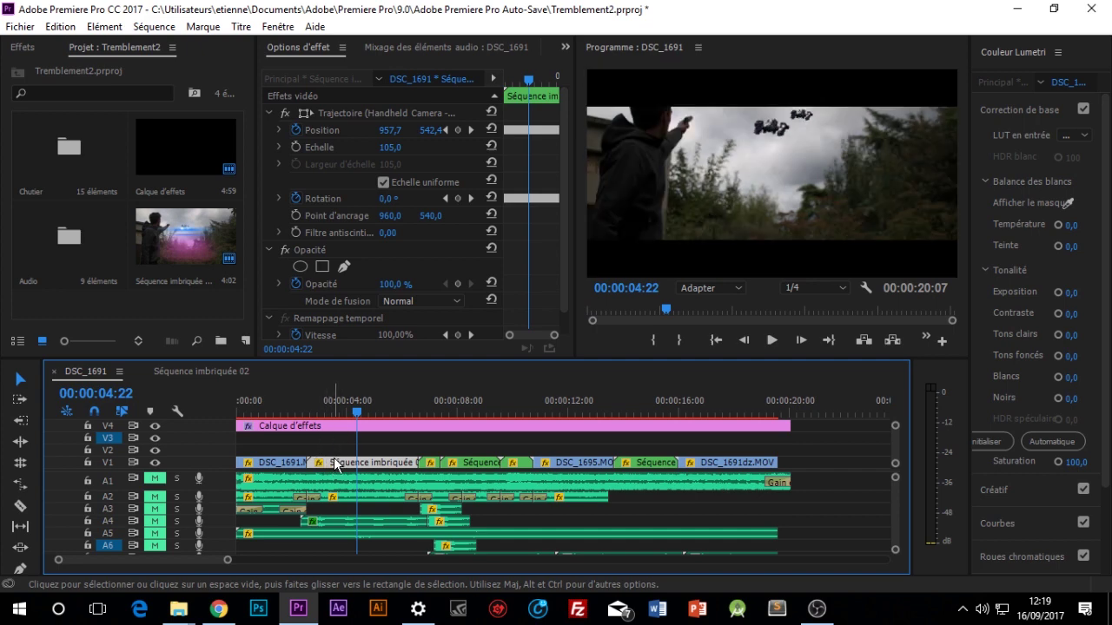
shift+click(405, 470)
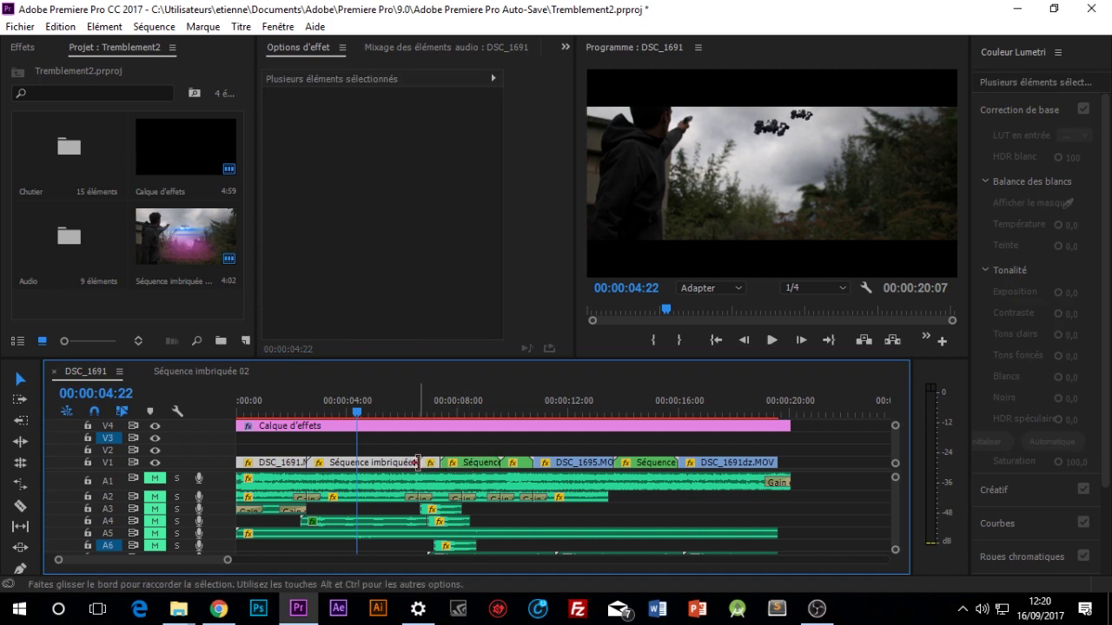
click(374, 463)
right_click(378, 465)
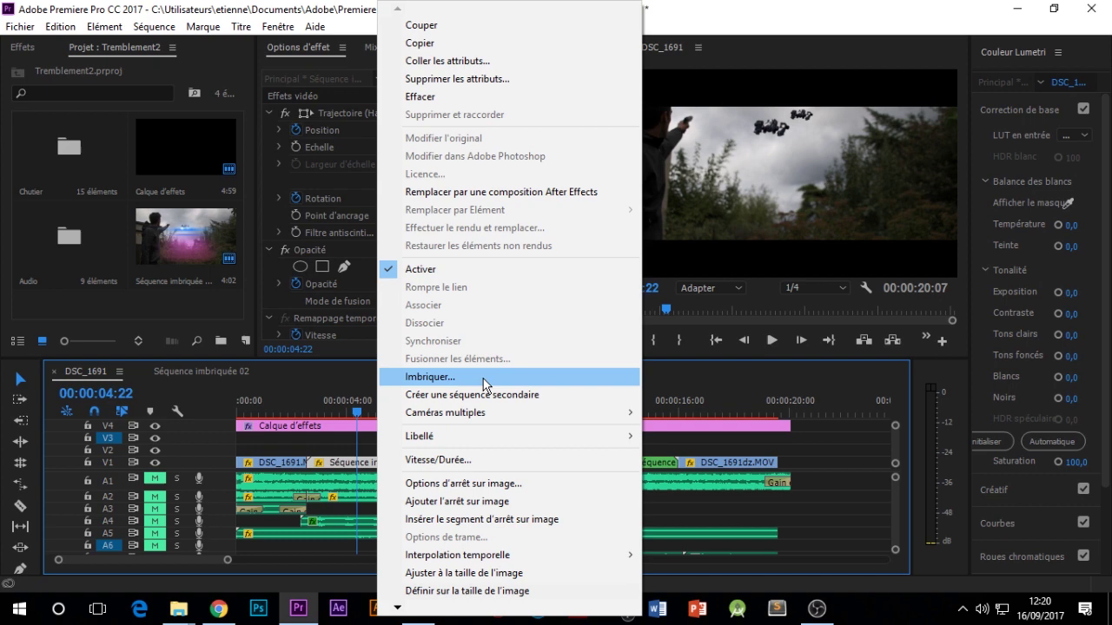
click(350, 444)
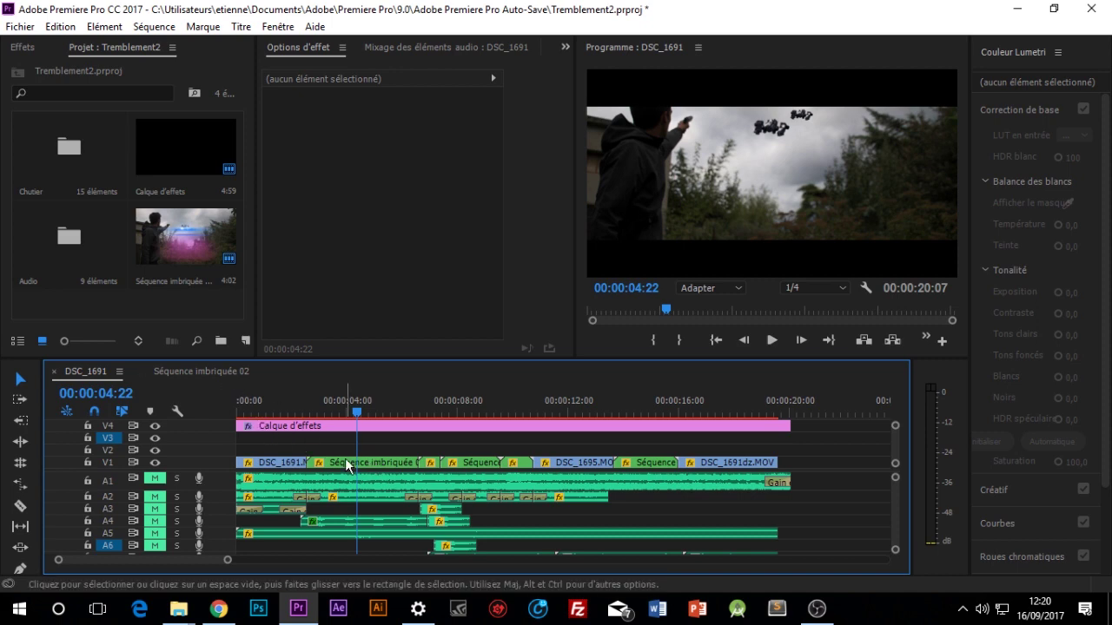
Open the first nested clip to scrub its contents, and return to DSC_1691 with the playhead at that clip's start, 00:00:02:36
double_click(347, 464)
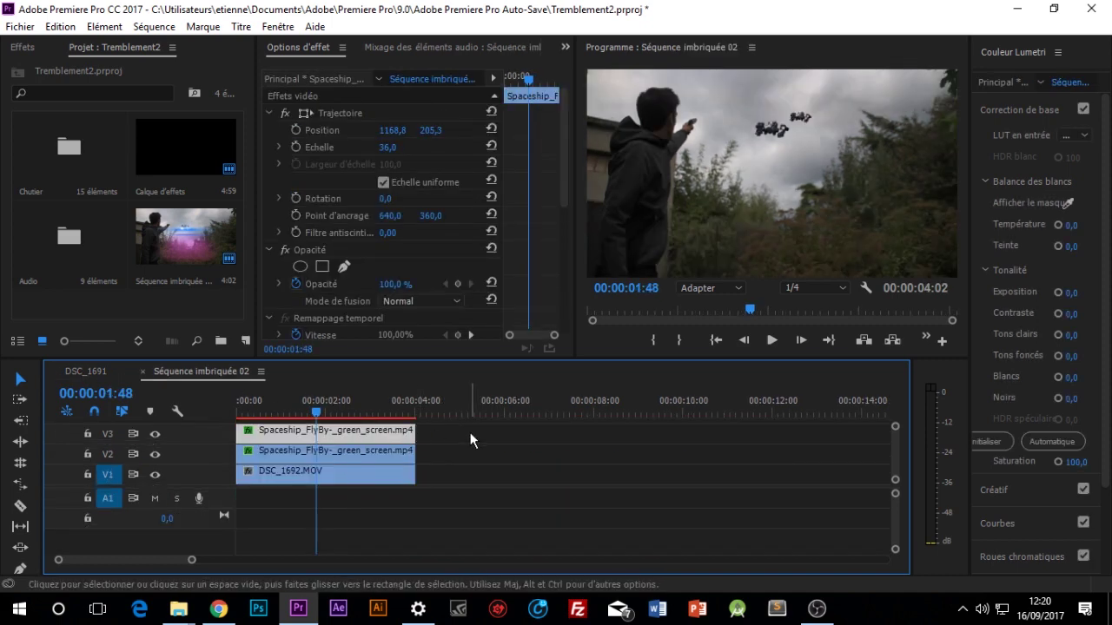
drag(316, 411, 279, 410)
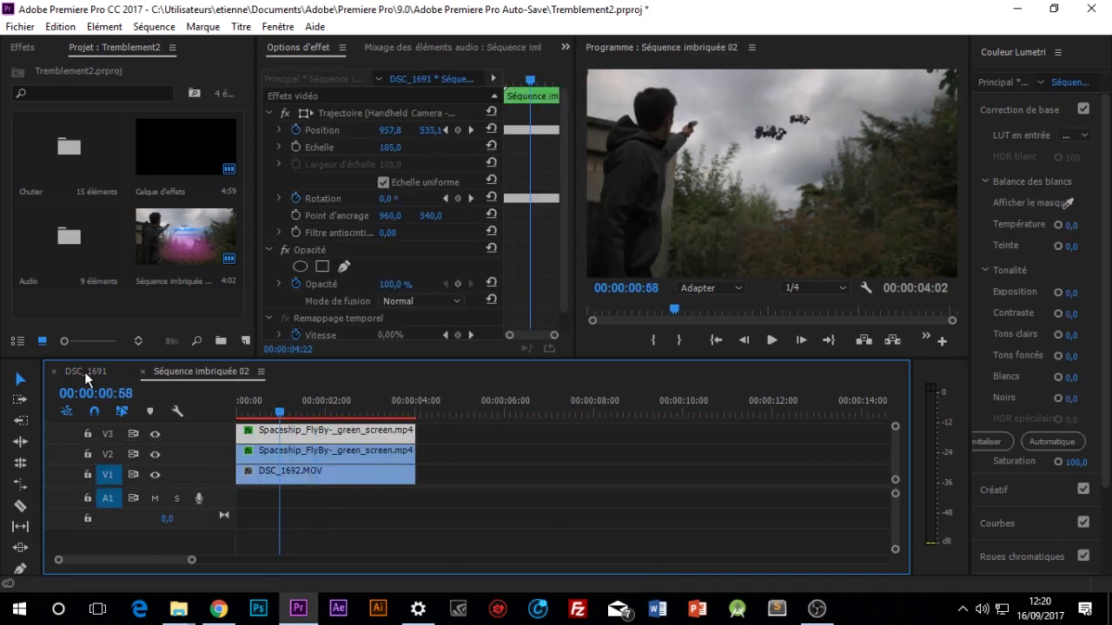
click(84, 372)
drag(357, 409, 345, 410)
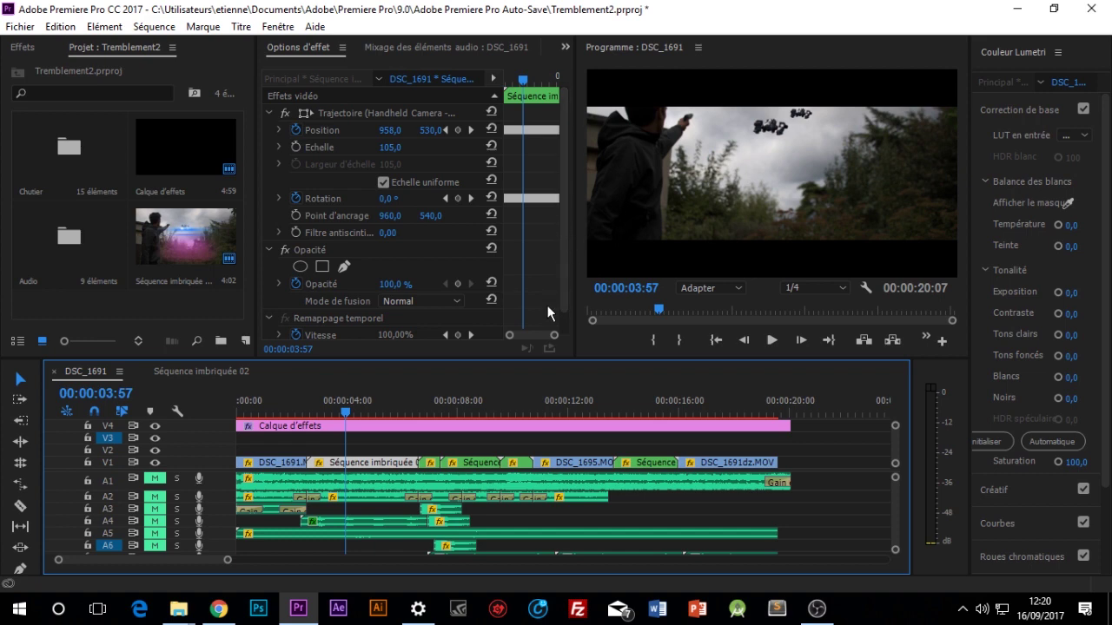
drag(353, 413, 309, 414)
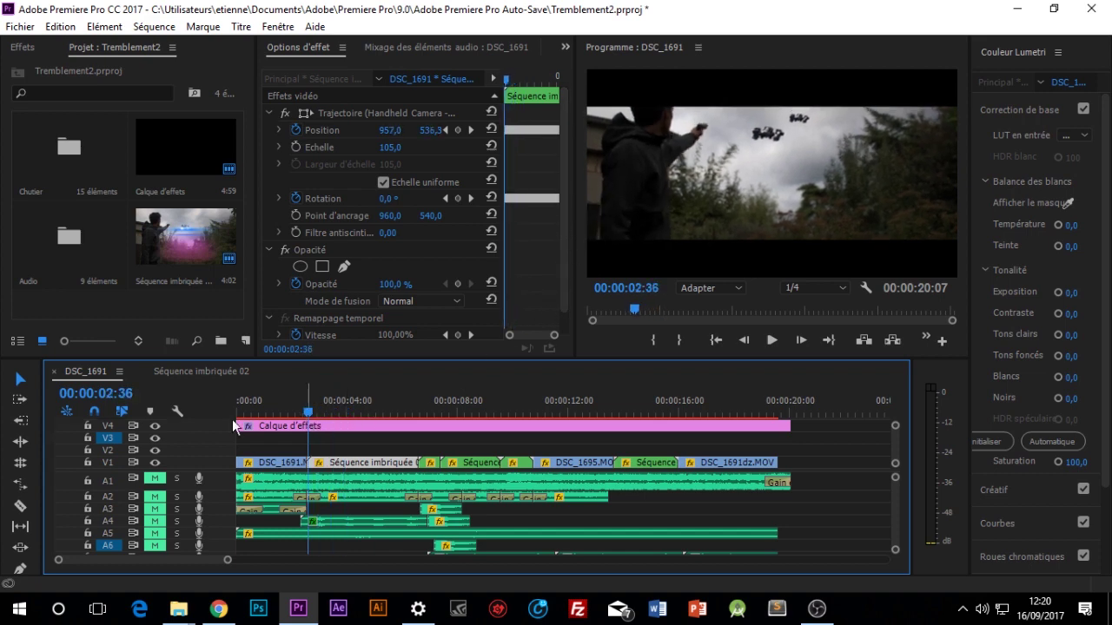
Temporarily hide the Calque d'effets track V4 to compare the shot with Séquence imbriquée 02, and restore its visibility
click(155, 426)
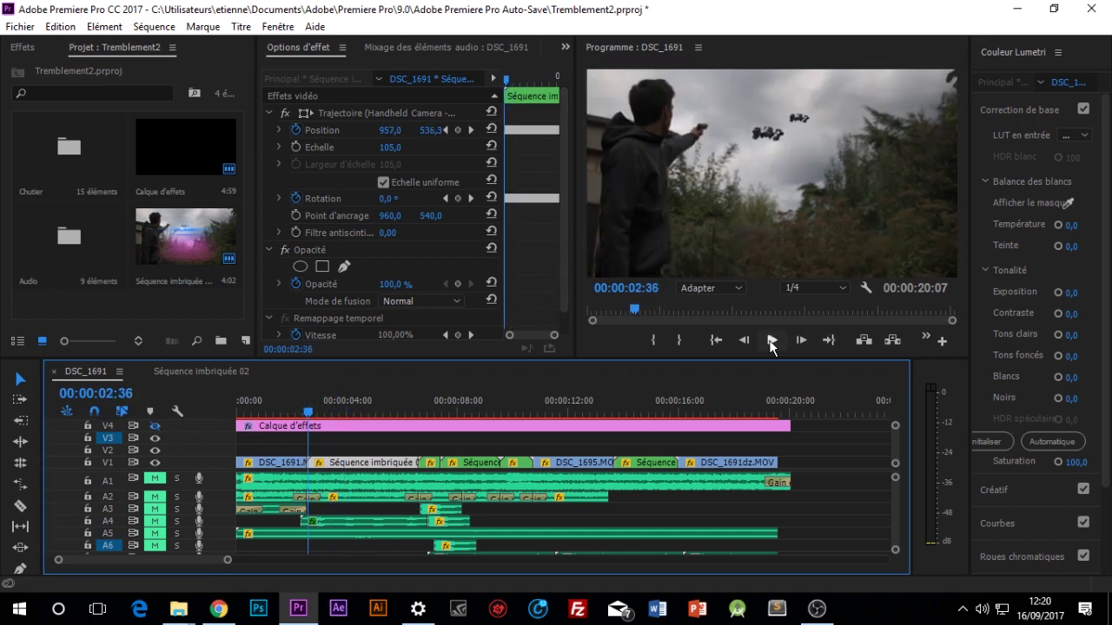
click(213, 372)
click(84, 372)
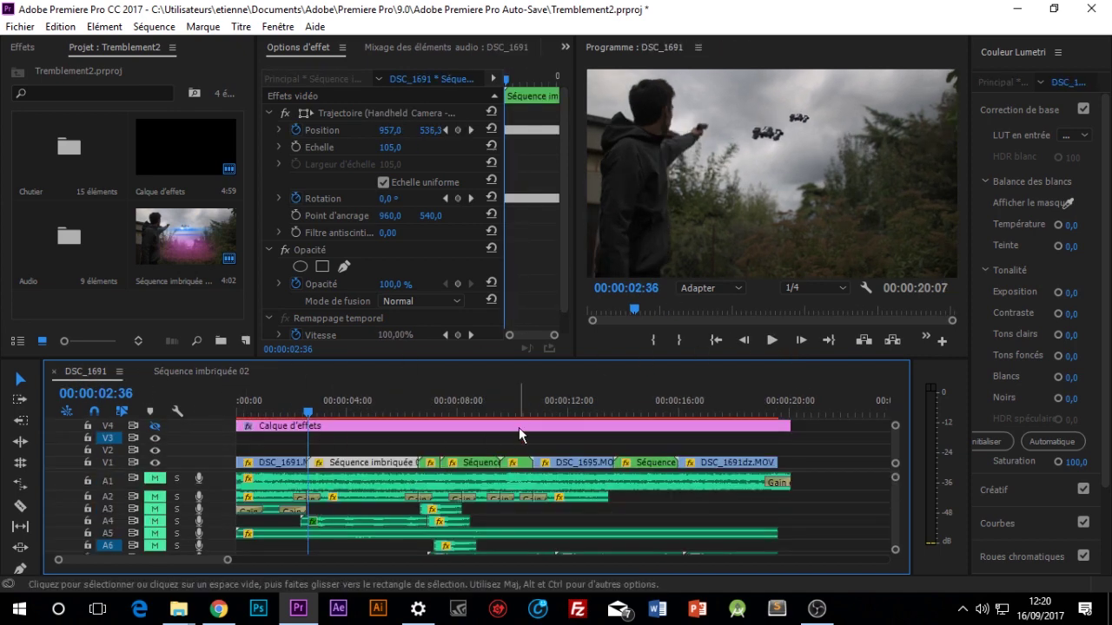
click(156, 427)
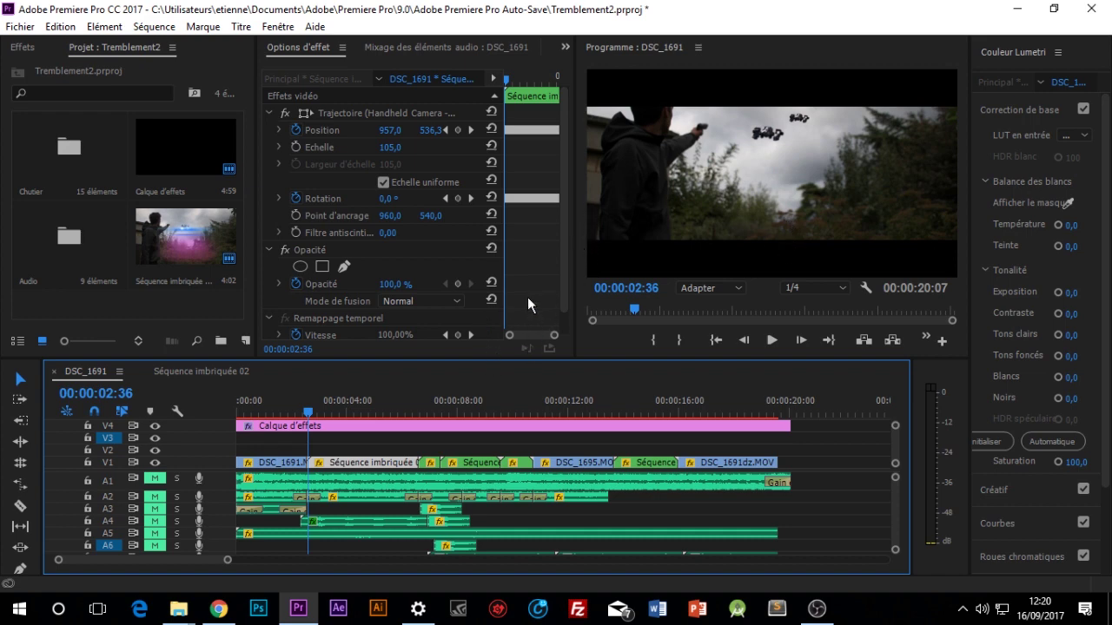
Play the DSC_1691 sequence from the start of the nested clip and stop at 00:00:06:05 to review the camera shake
scroll(518, 276, down, 1)
scroll(518, 276, up, 1)
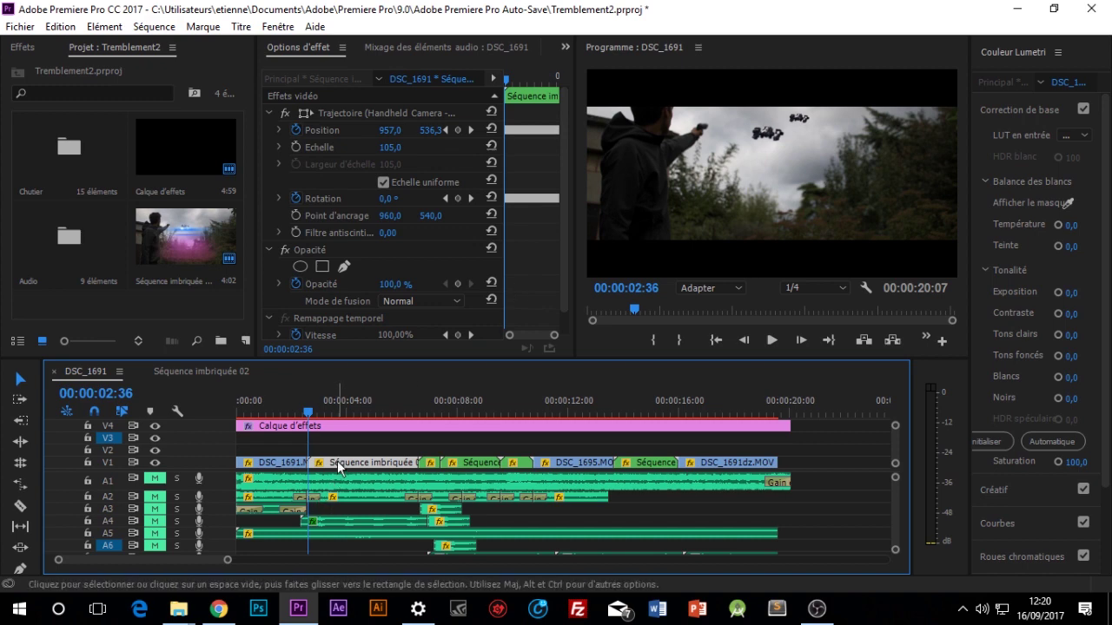
click(772, 340)
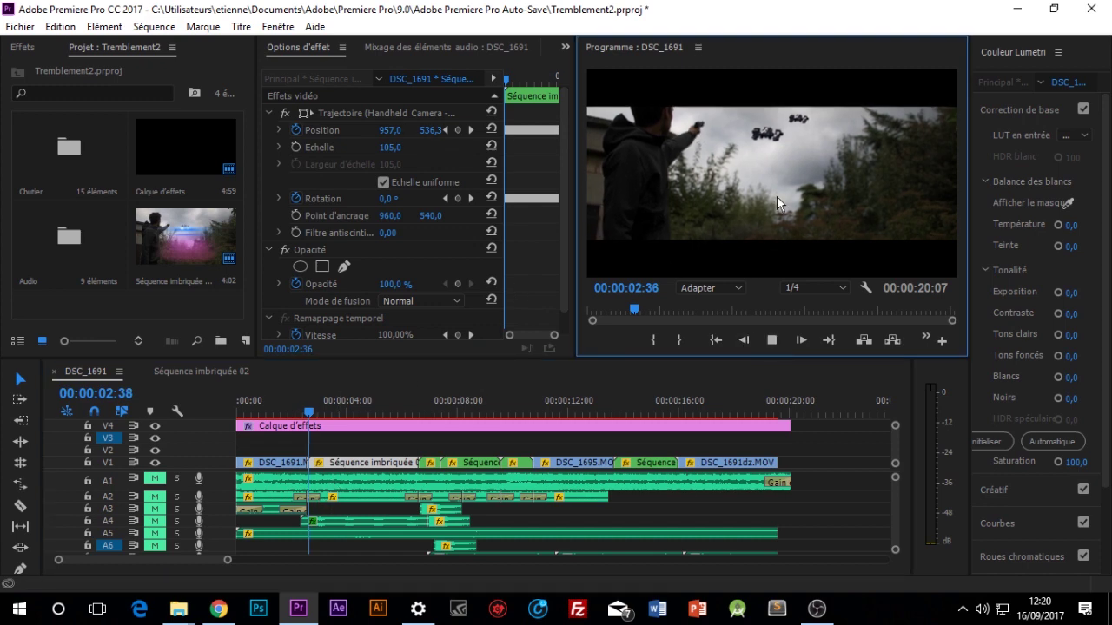
click(772, 340)
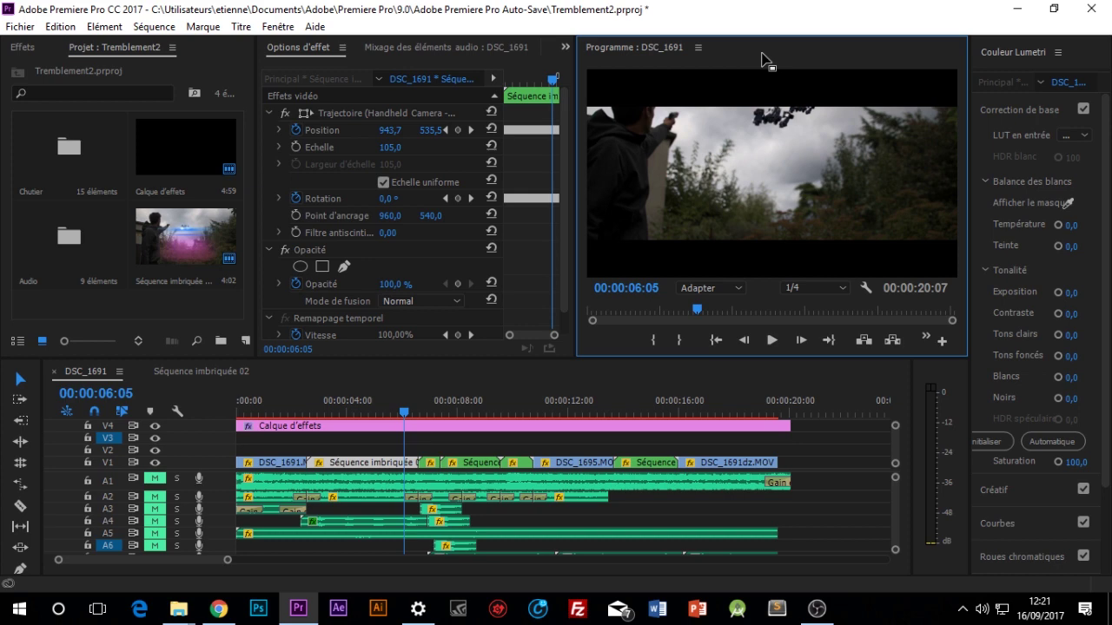
Switch to File Explorer to locate Jarle's Deadpool Camera Shake Presets.prfpset in the DeadPool Cam Shake folder, and return to Premiere Pro
click(265, 550)
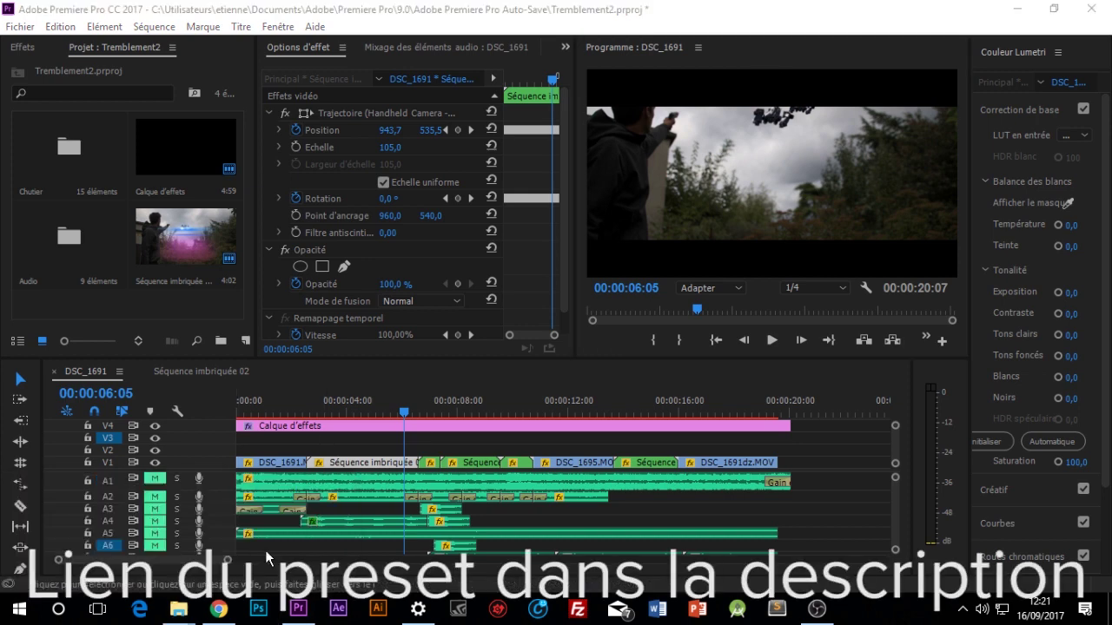
click(200, 267)
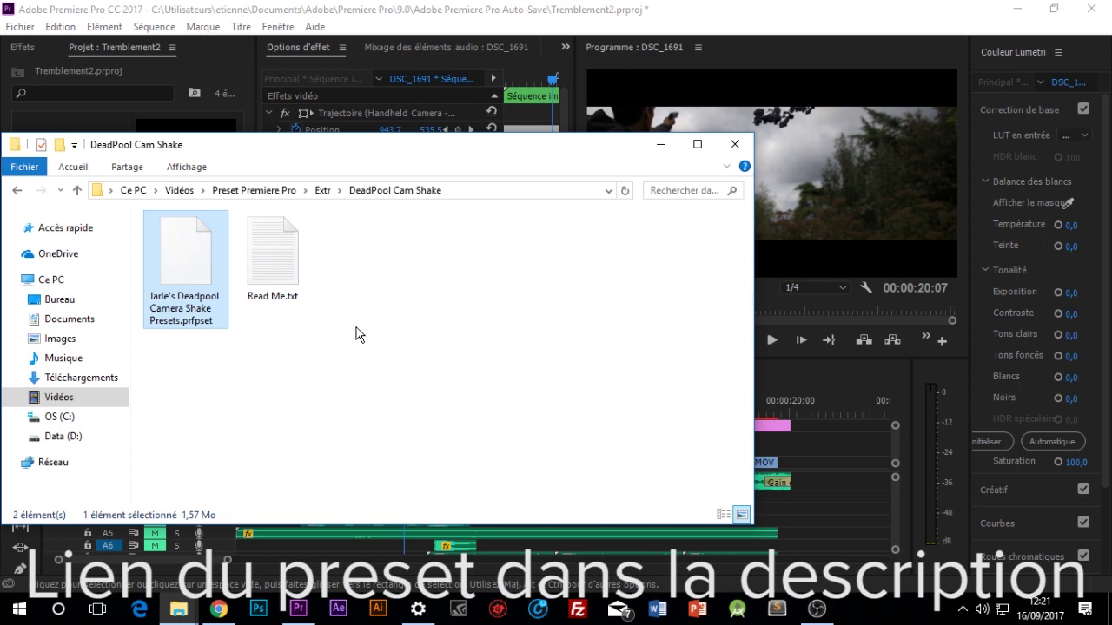
click(286, 7)
Import the Deadpool camera shake preset file into the effects Presets bin and expand Jarle's Deadpool Handheld Camera Presets
click(16, 50)
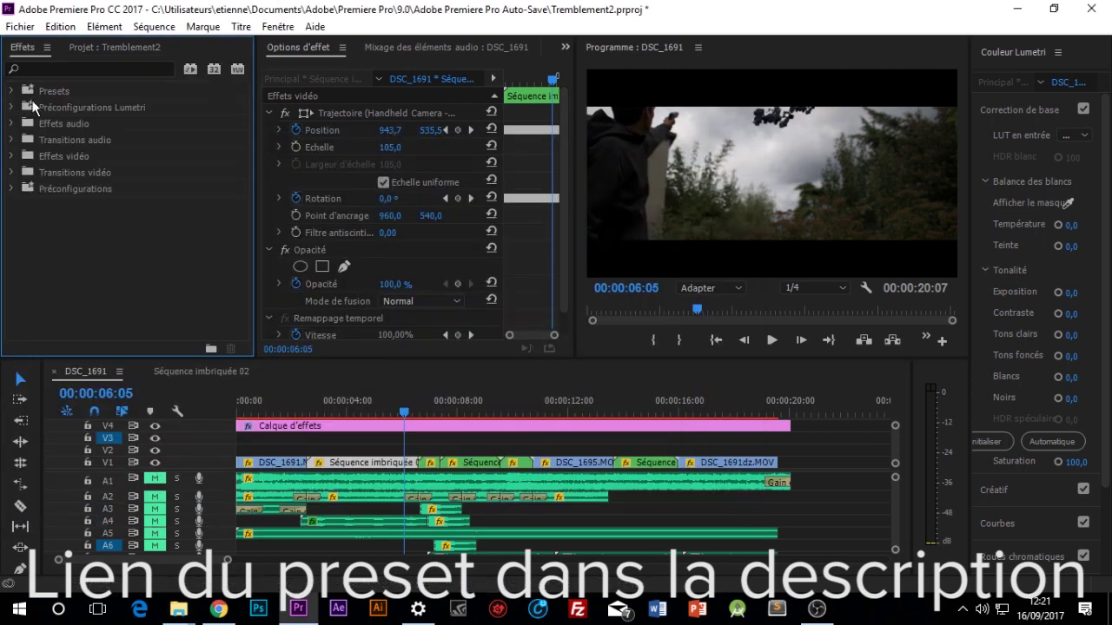
right_click(41, 88)
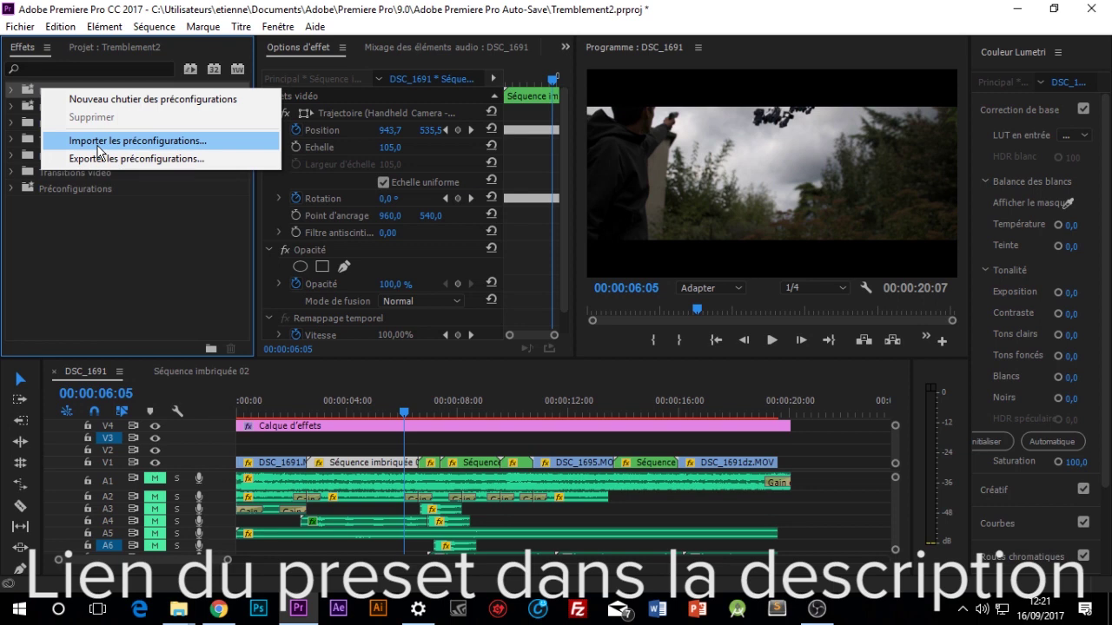
click(98, 152)
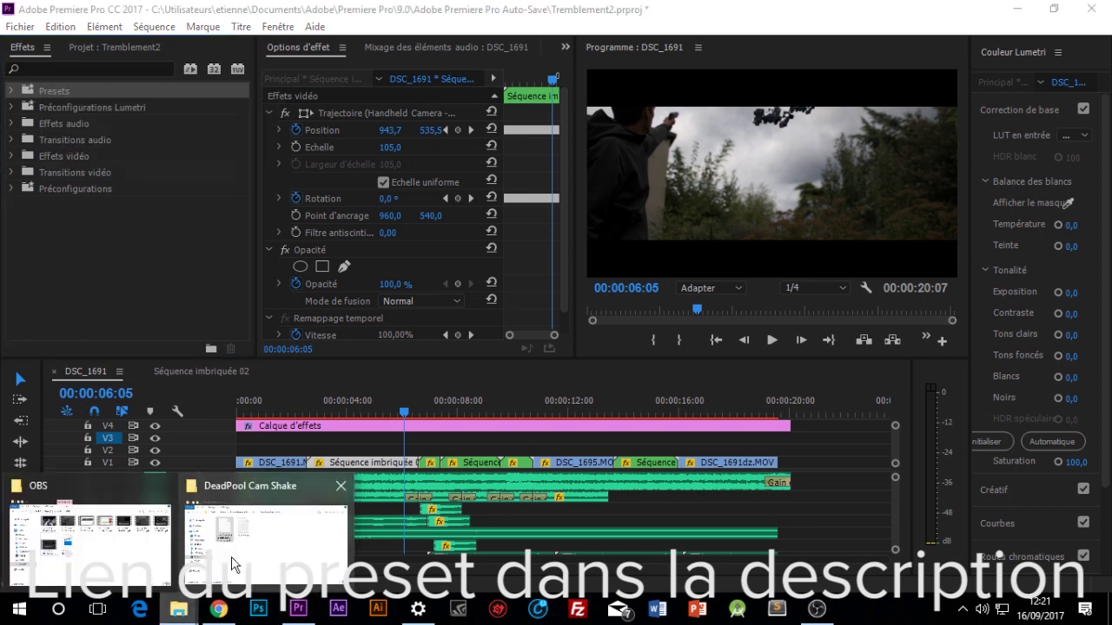
double_click(170, 296)
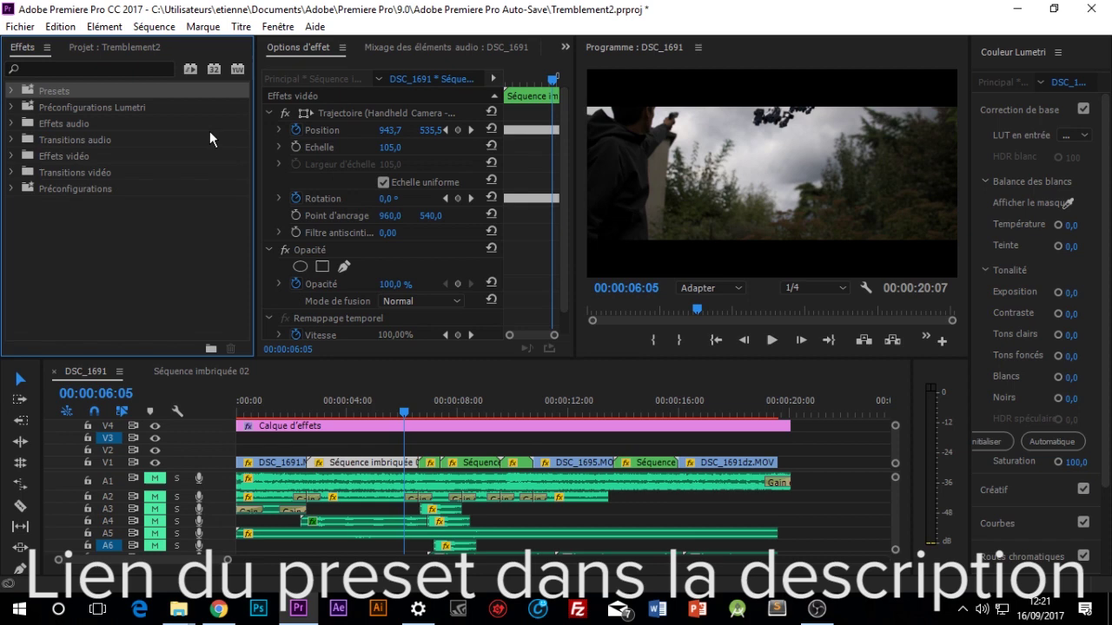
click(12, 91)
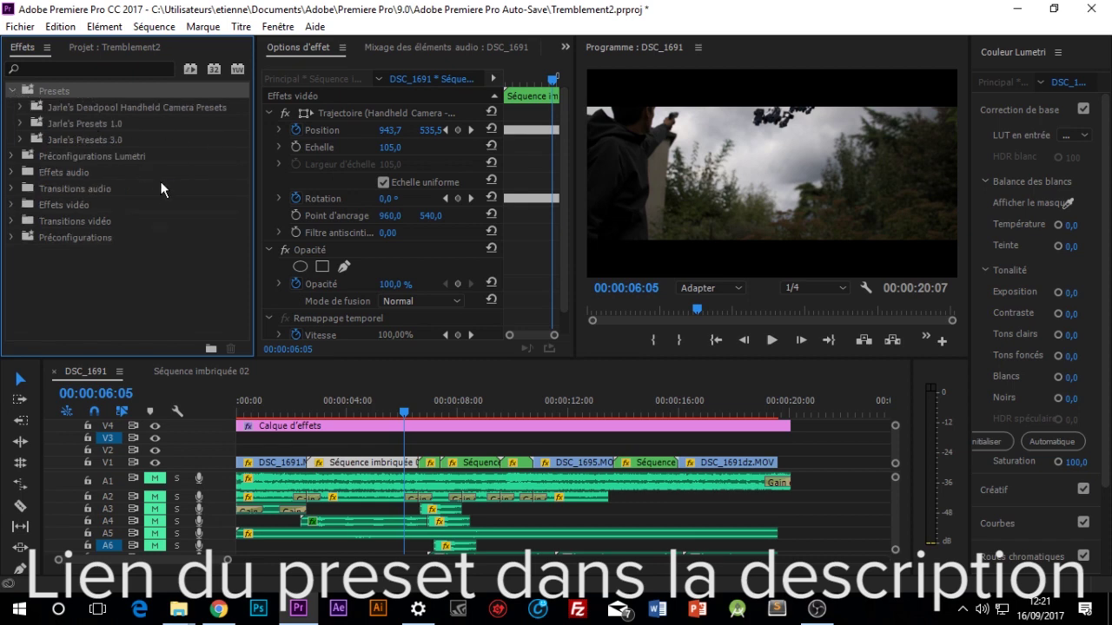
click(20, 107)
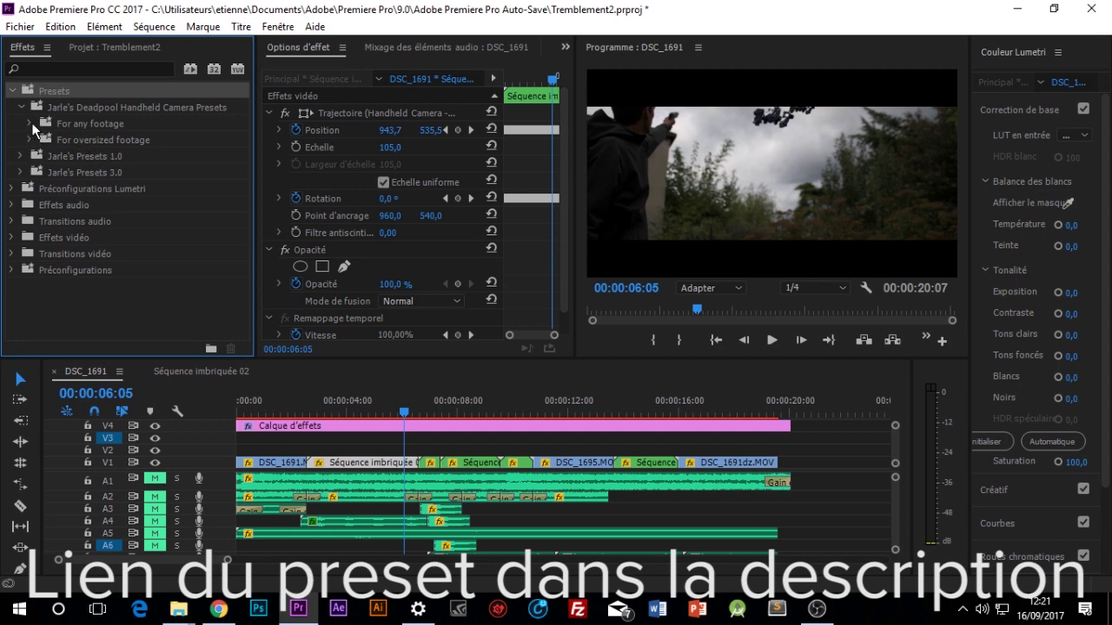
With the playhead at 00:00:03:50, remove the Position and Rotation keyframes from the nested clip's Trajectoire effect
drag(405, 405, 343, 405)
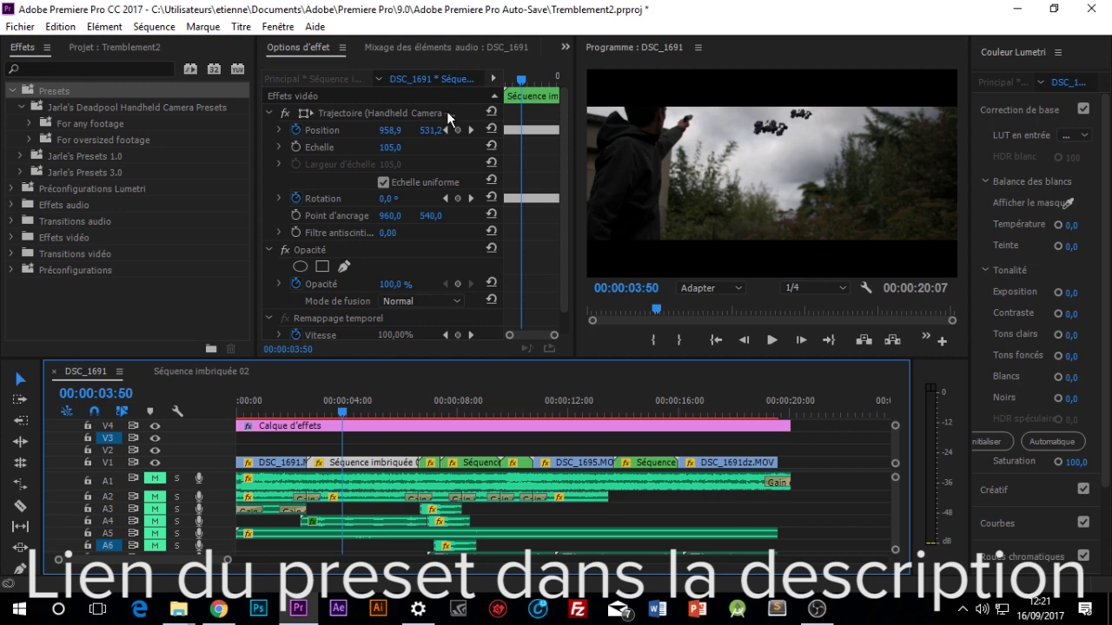
key(Delete)
click(618, 323)
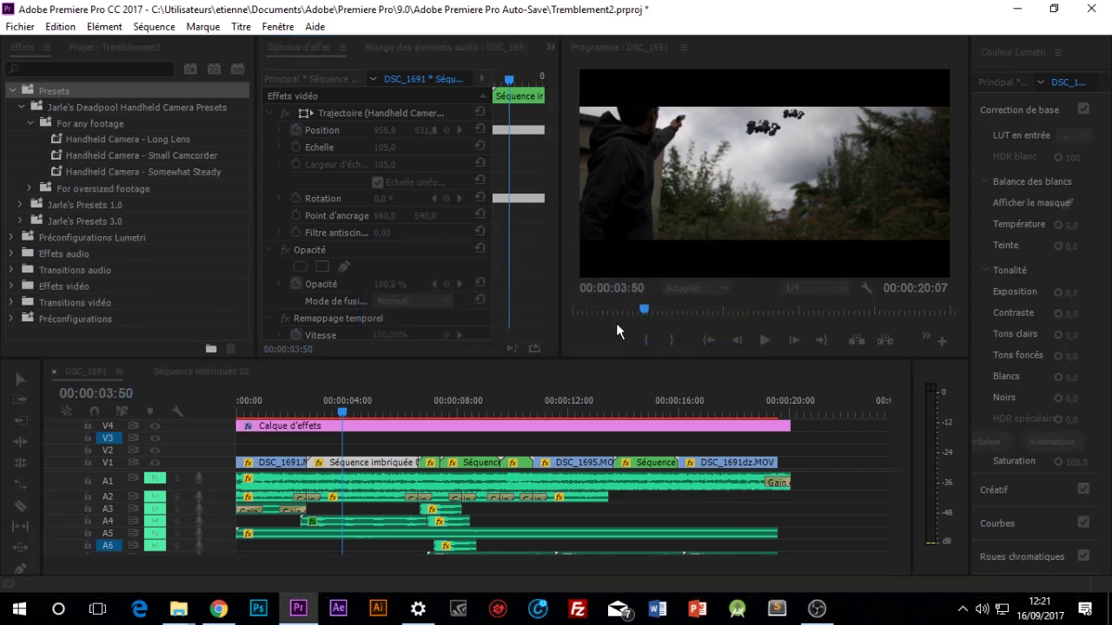
click(323, 129)
key(Delete)
click(612, 323)
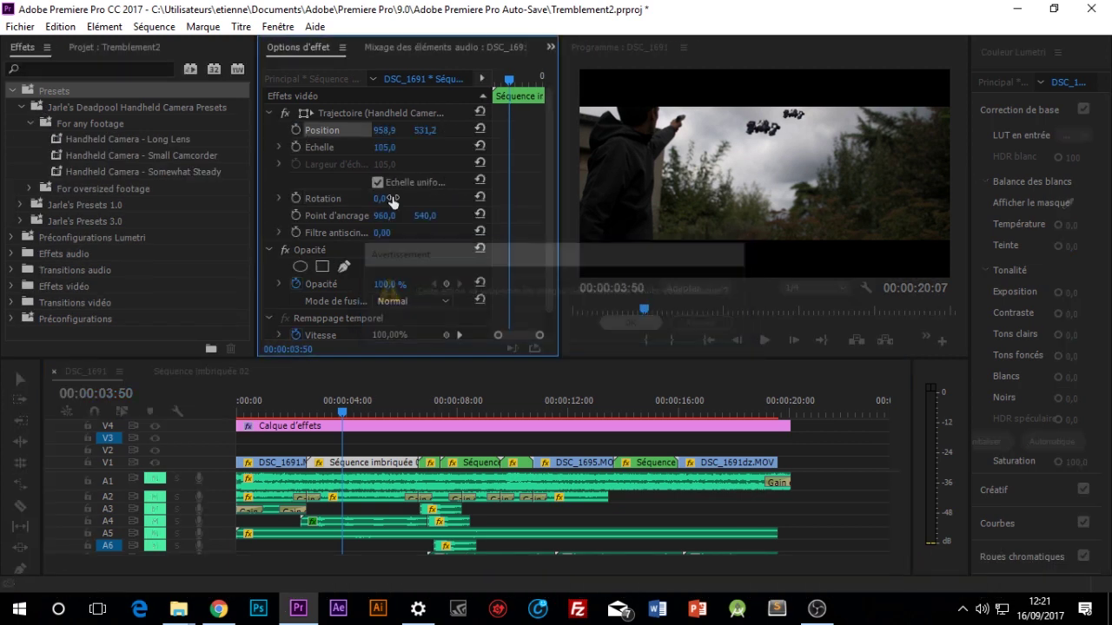
Set the nested clip's Echelle to 100
click(384, 147)
text(00)
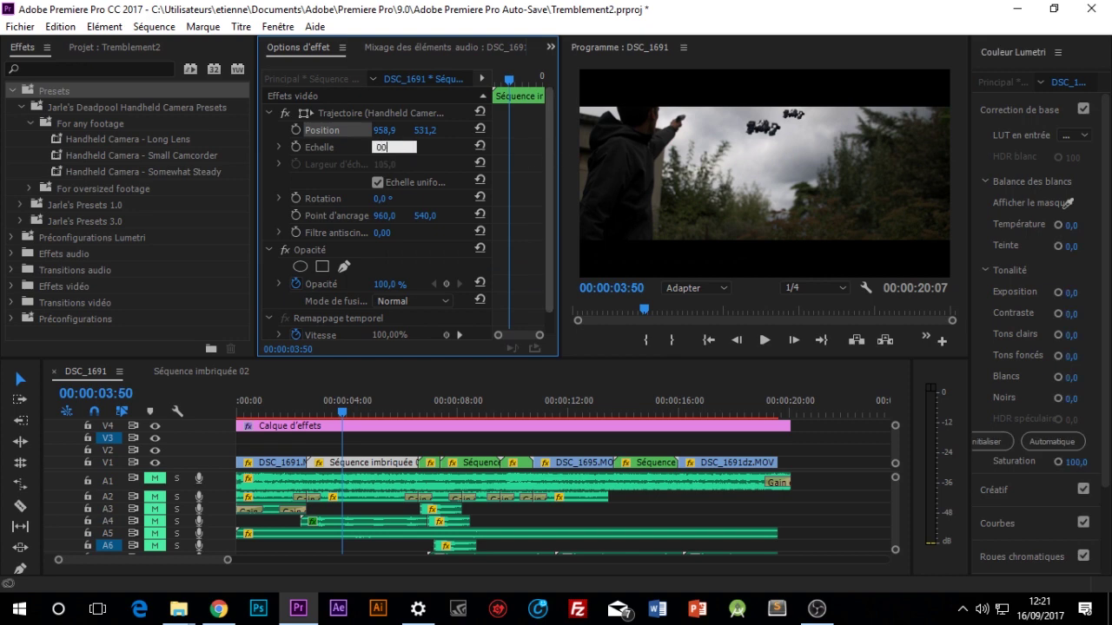
key(Return)
click(396, 147)
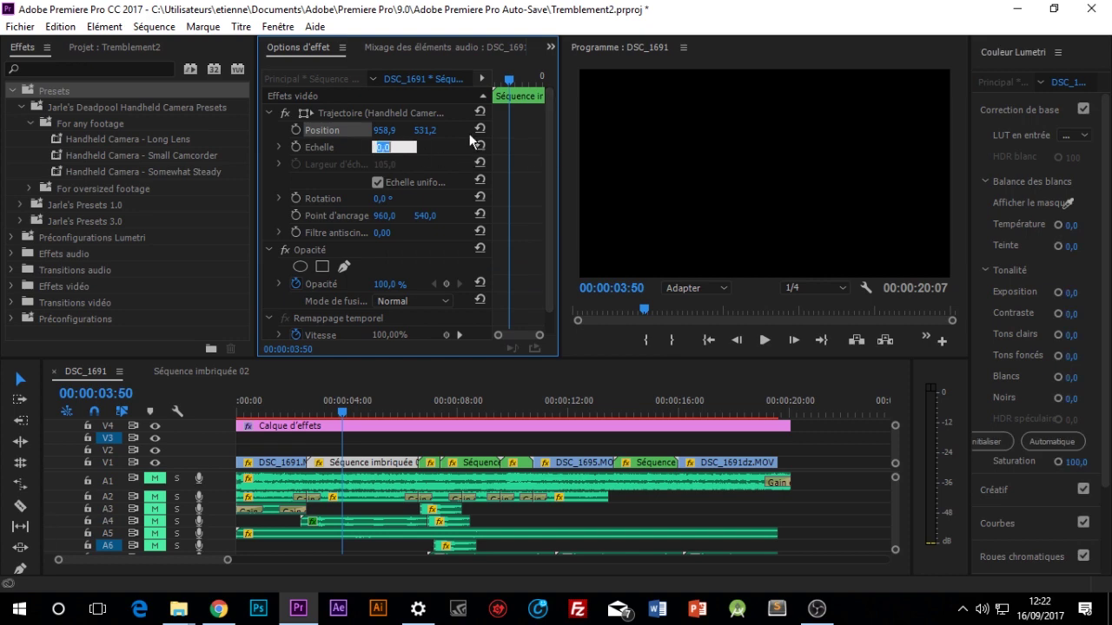
text(1)
key(Return)
Set the nested clip's Position to 960 horizontally and 540 vertically
click(376, 130)
text(960)
key(Tab)
text(540)
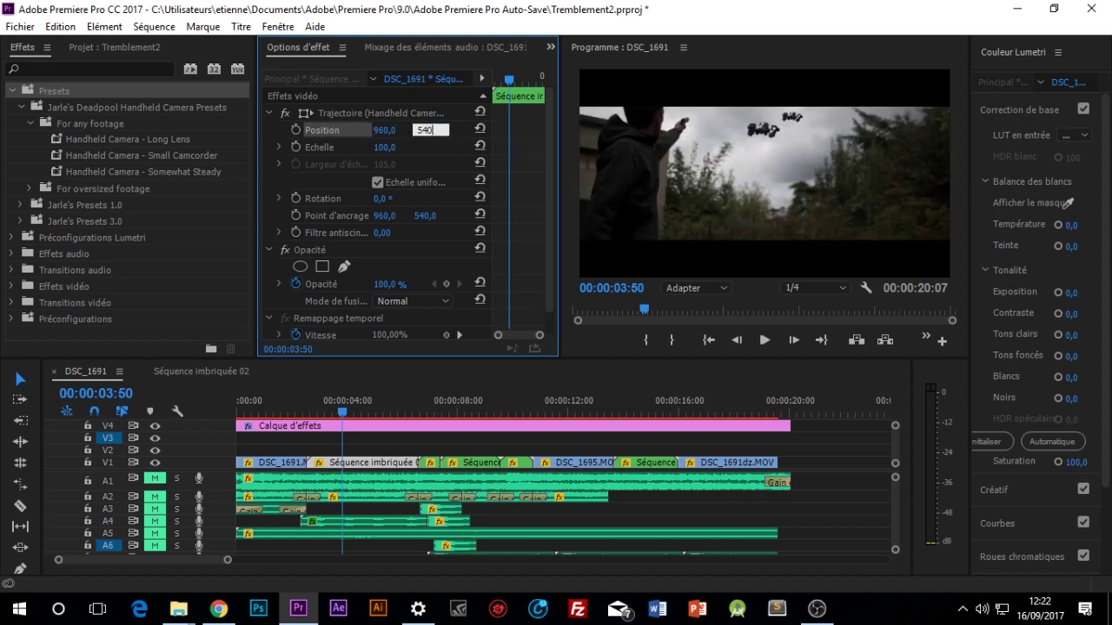
Commit the nested clip's Position of 960, 540 and play the shot from about 00:00:03:00 to review it without shake
key(Return)
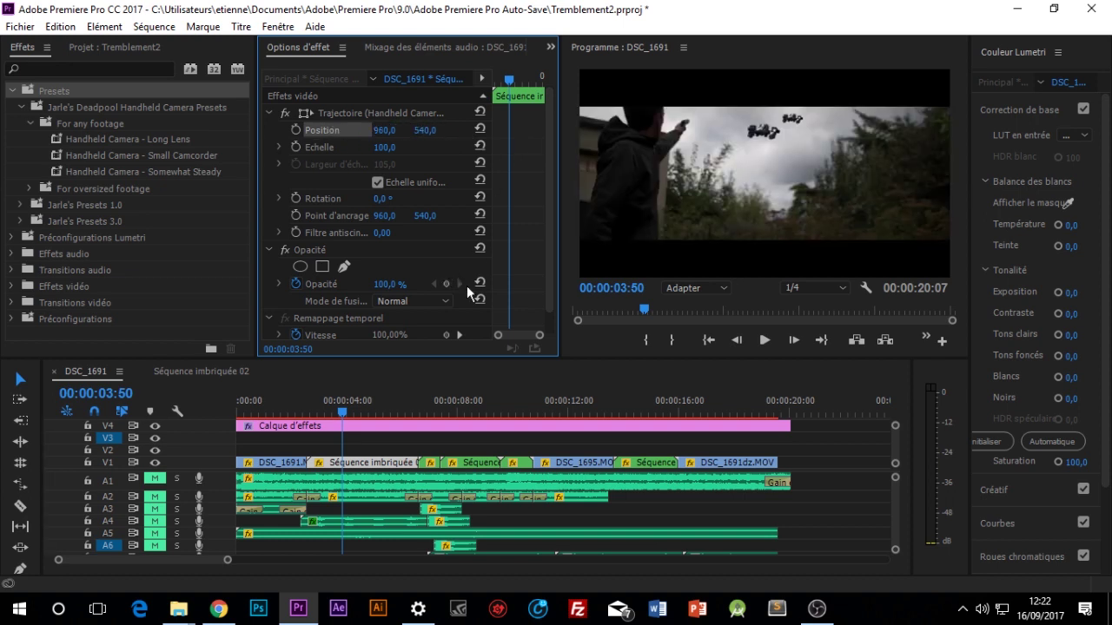
key(space)
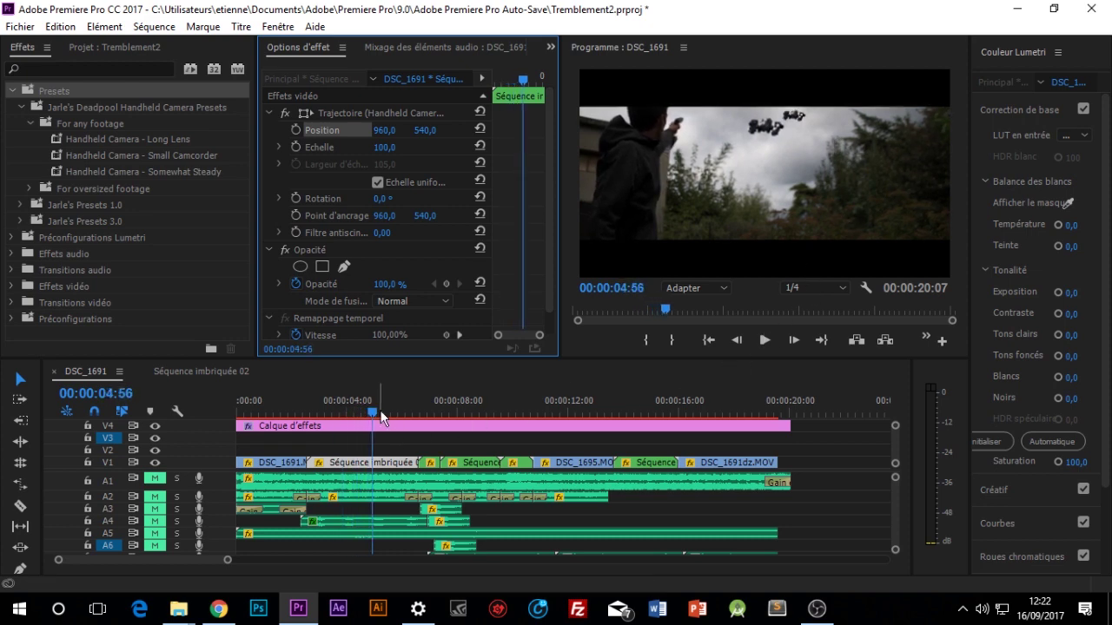
drag(374, 409, 323, 409)
key(space)
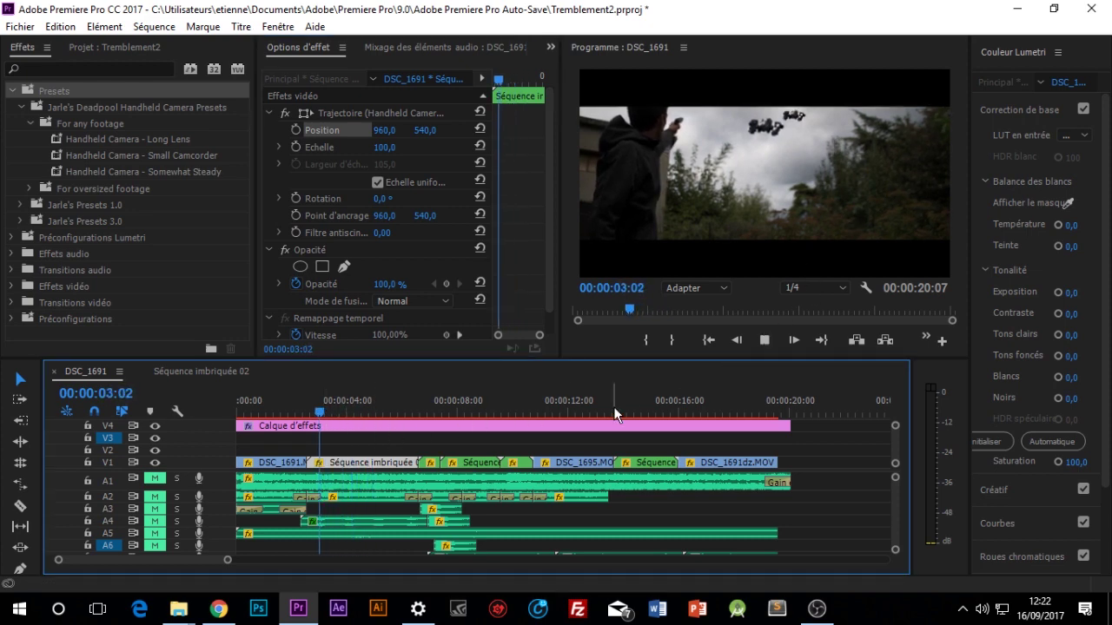
click(764, 339)
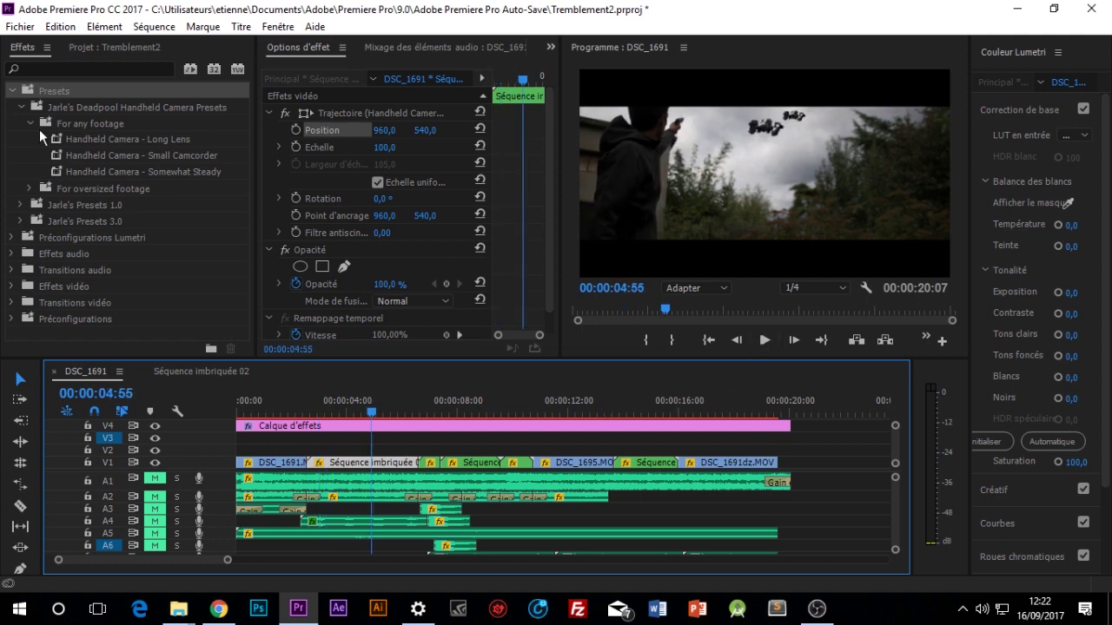
Try the oversized-footage preset Handheld Camera - Lots of Movement on the nested clip and play back the shake
click(30, 124)
click(29, 140)
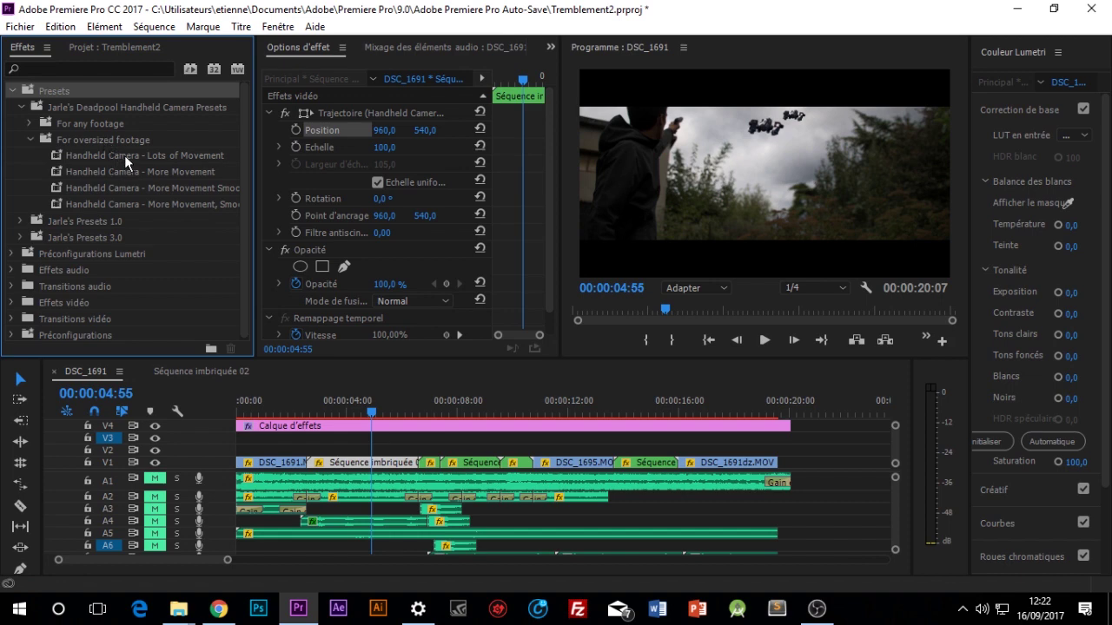
drag(124, 154, 365, 466)
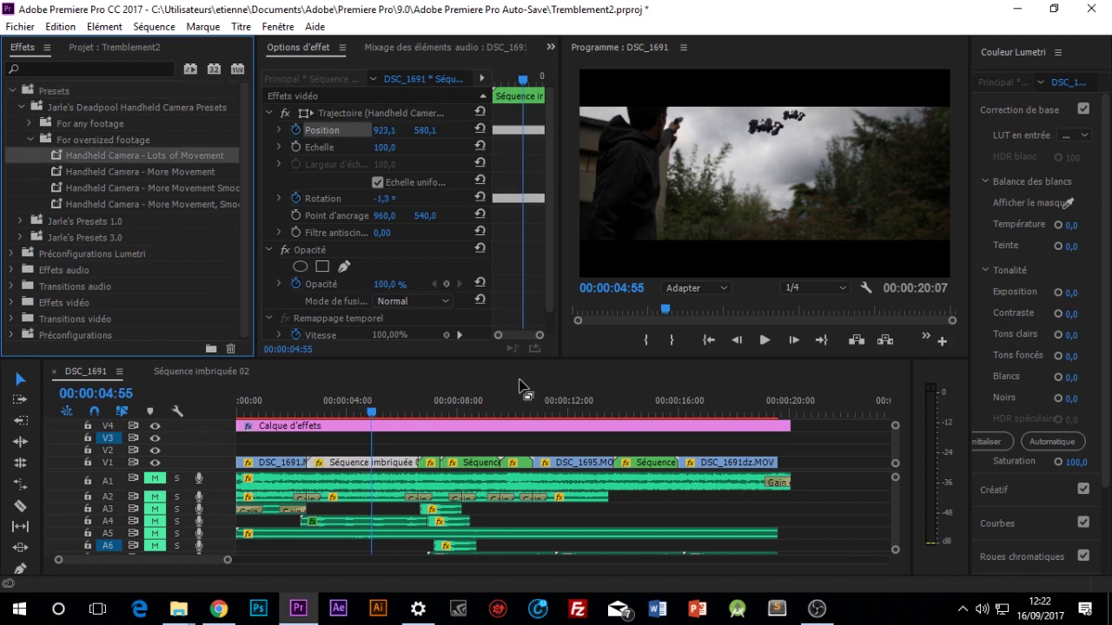
drag(518, 80, 469, 81)
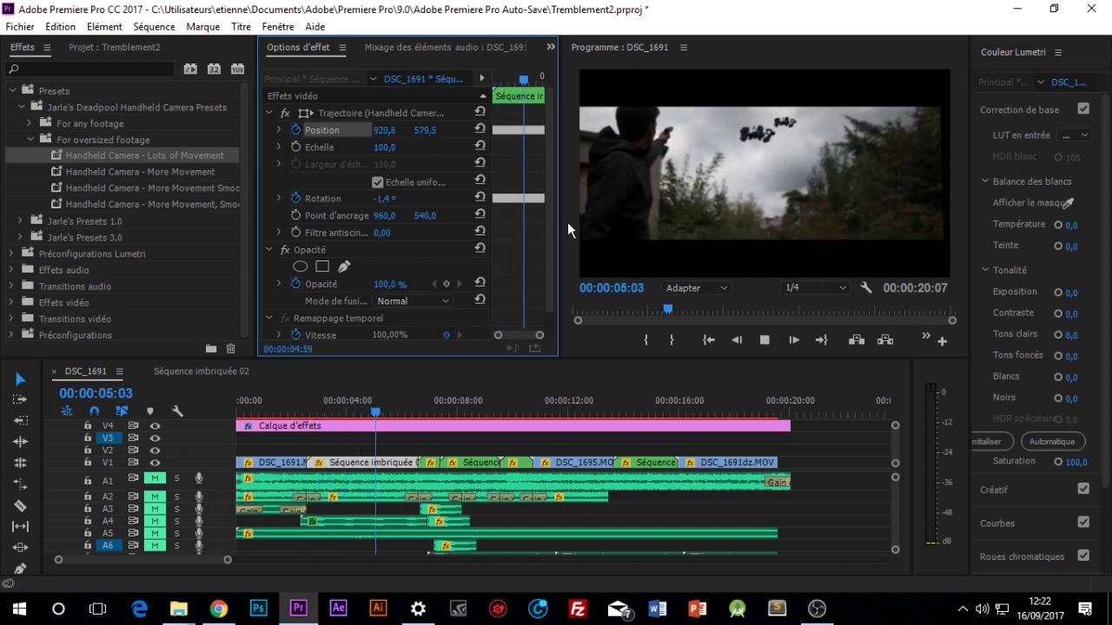
key(space)
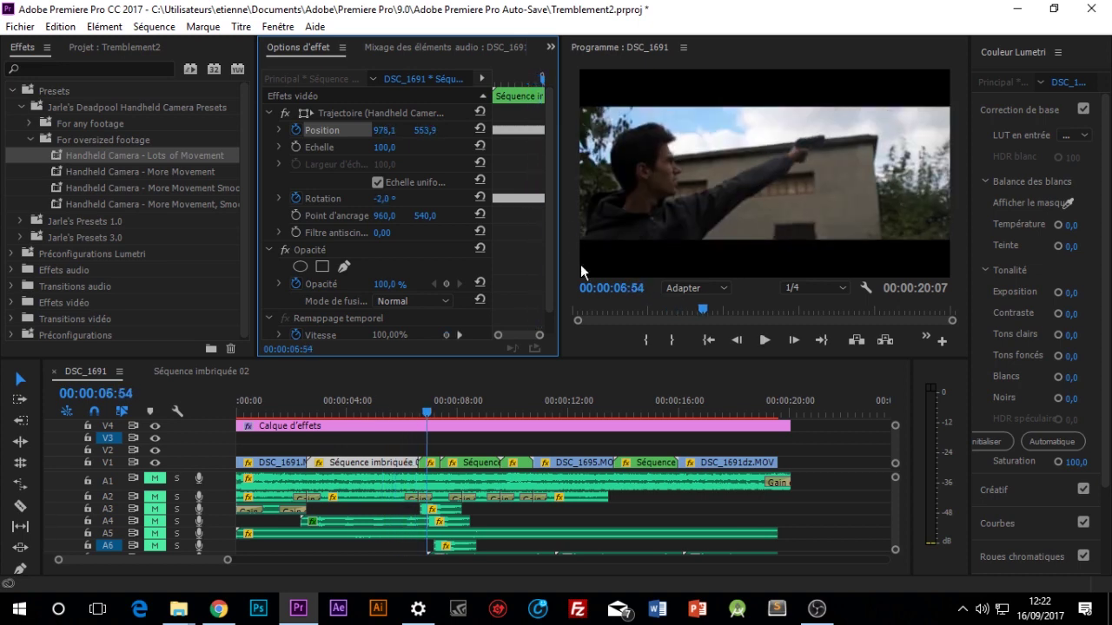
click(379, 410)
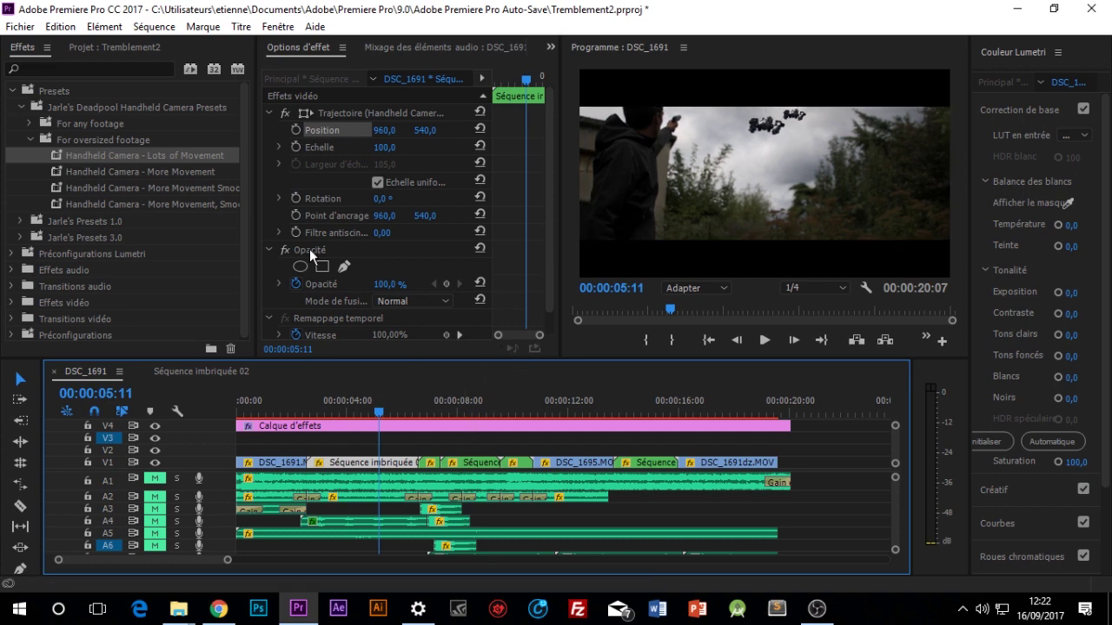
Try the any-footage preset Handheld Camera - Long Lens on the nested clip, play it from 00:00:02:37, and undo it
click(33, 138)
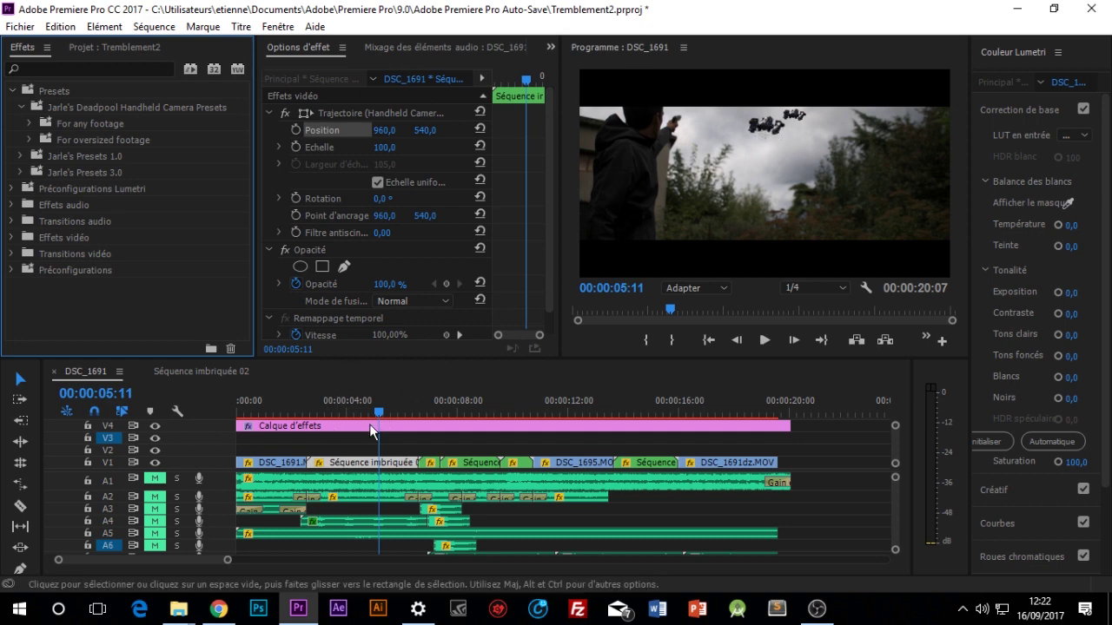
click(30, 124)
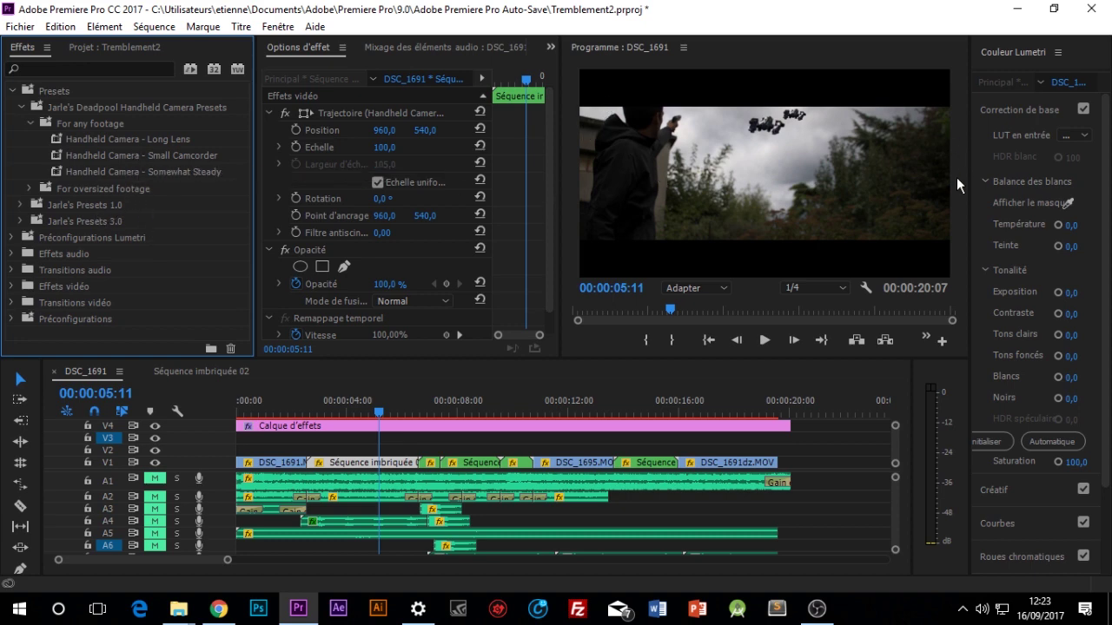
drag(130, 139, 382, 462)
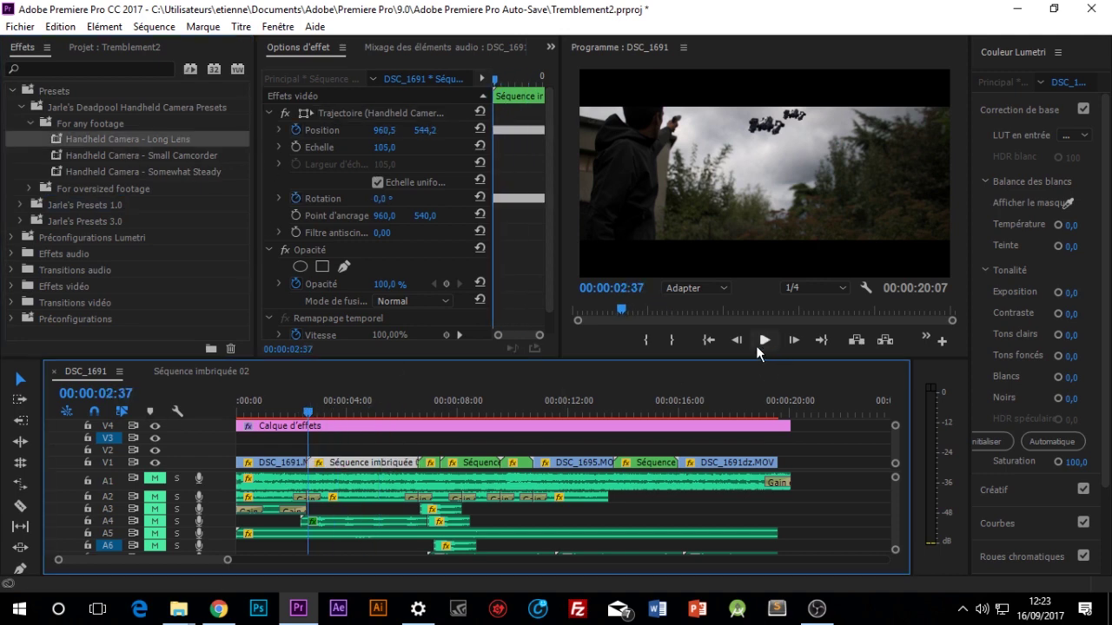
click(765, 342)
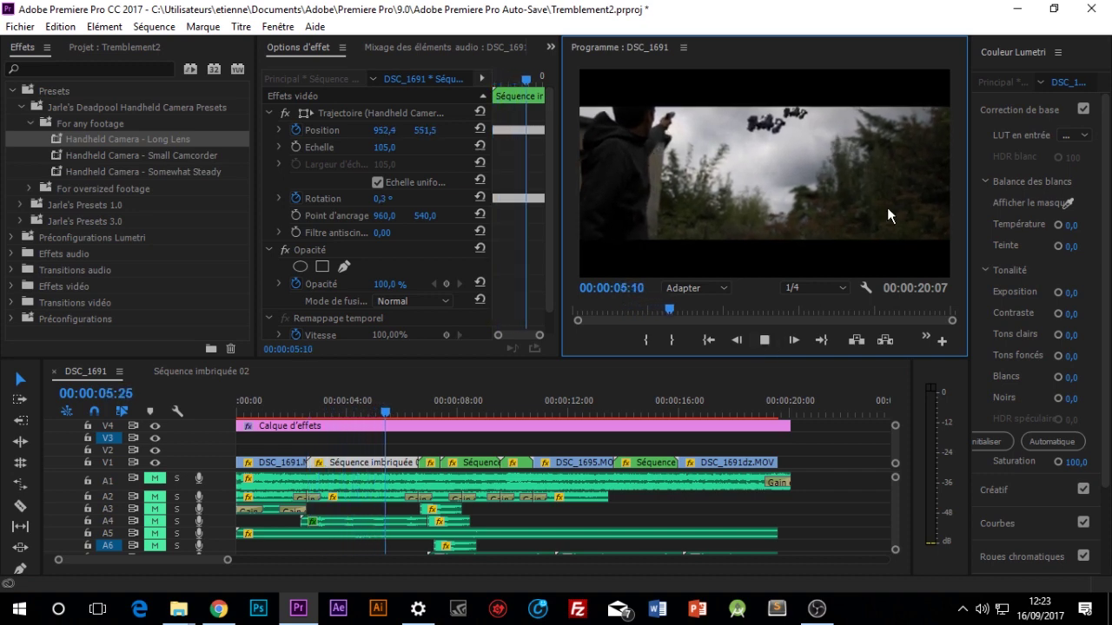
click(764, 340)
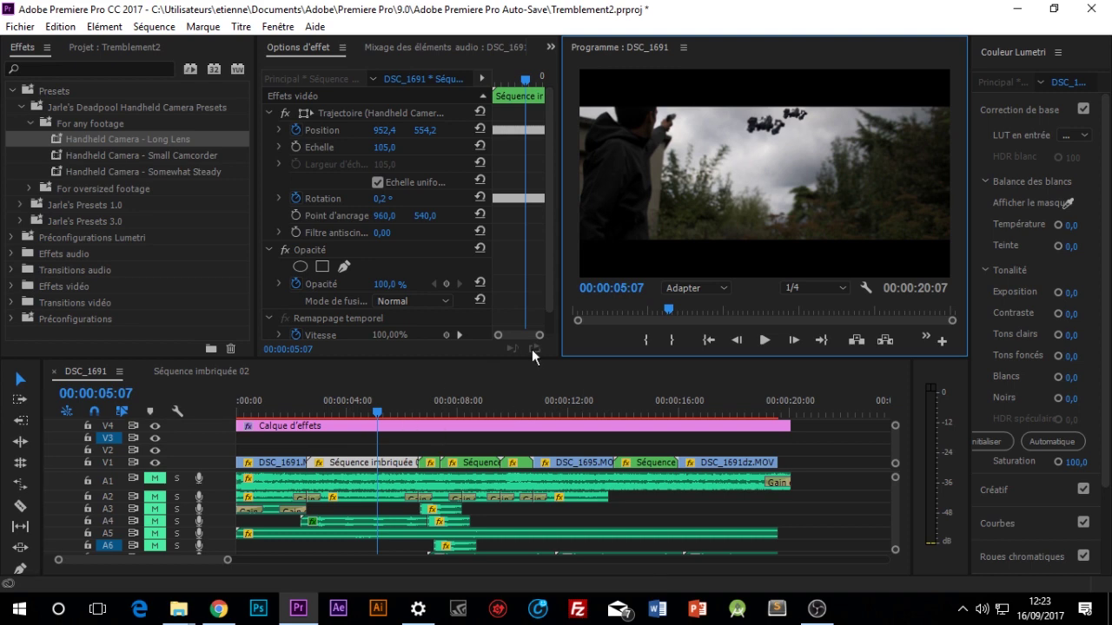
key(ctrl+z)
Try the Handheld Camera - Somewhat Steady preset on the nested clip and play it from 00:00:02:51
click(138, 172)
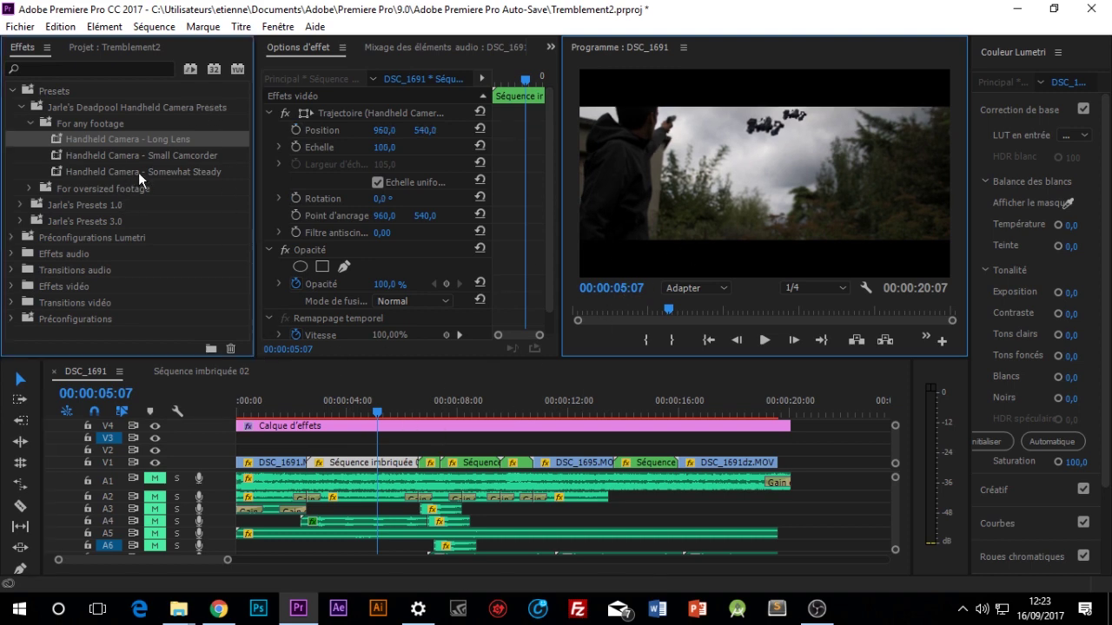
drag(138, 172, 391, 464)
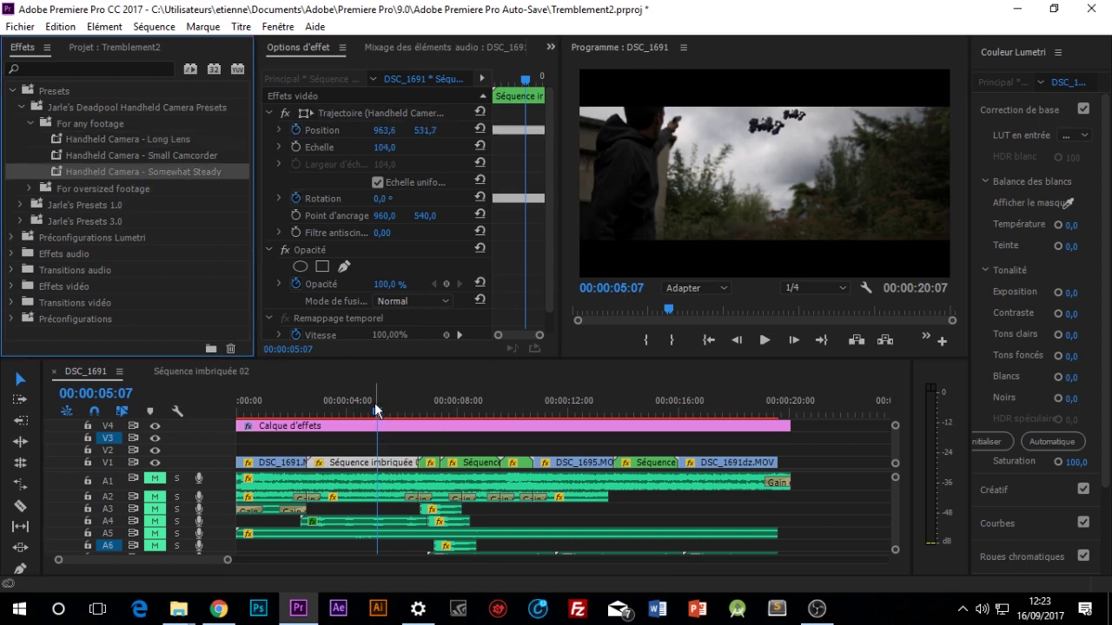
drag(374, 403, 316, 402)
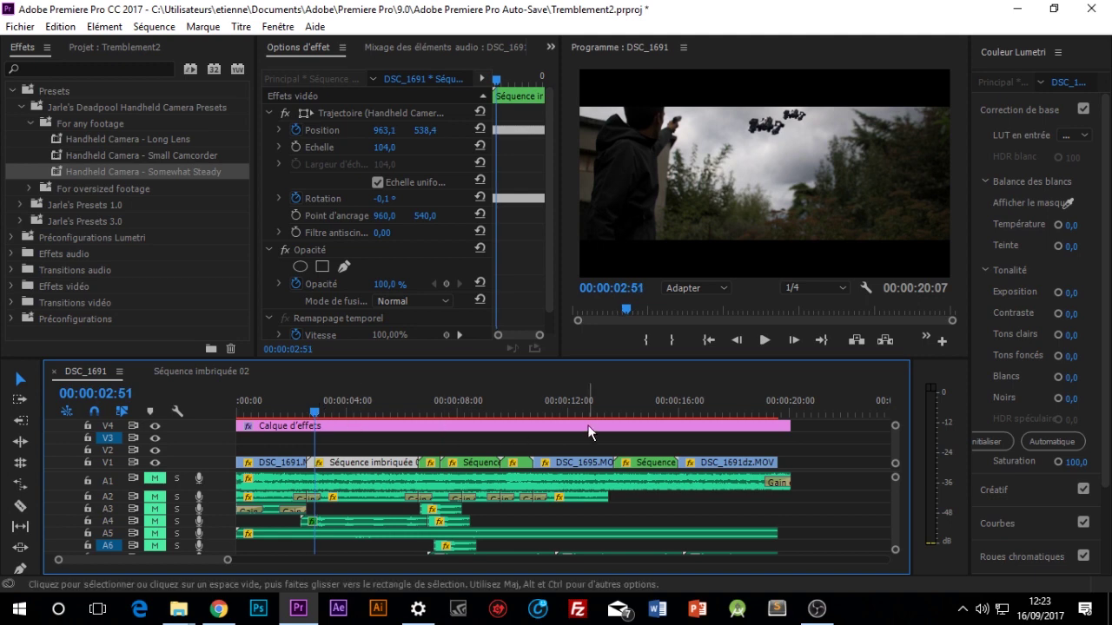
key(space)
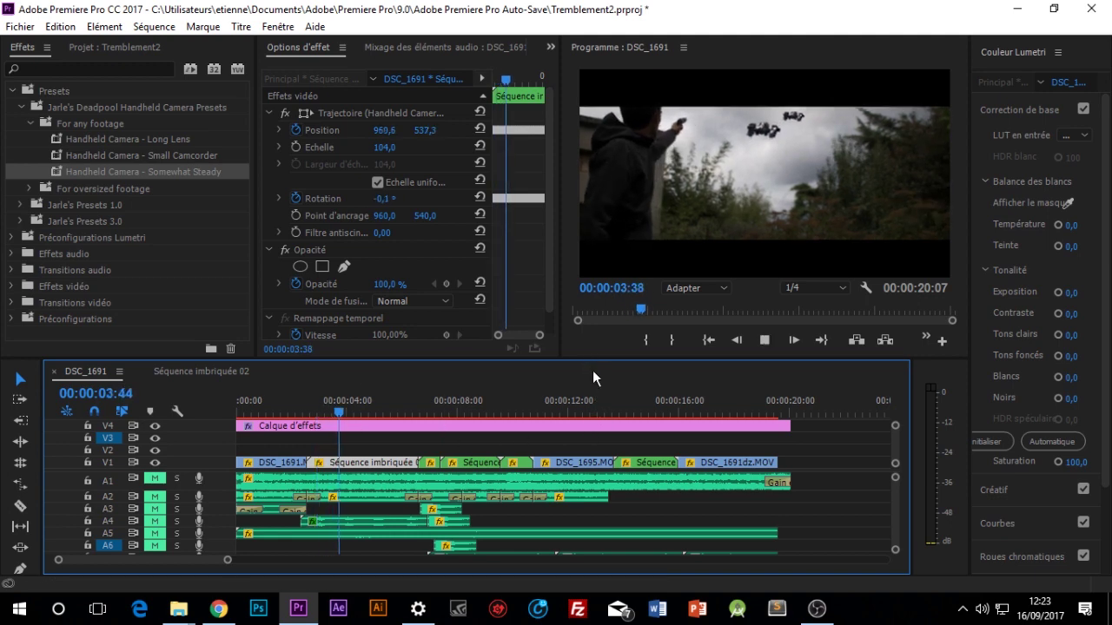
key(space)
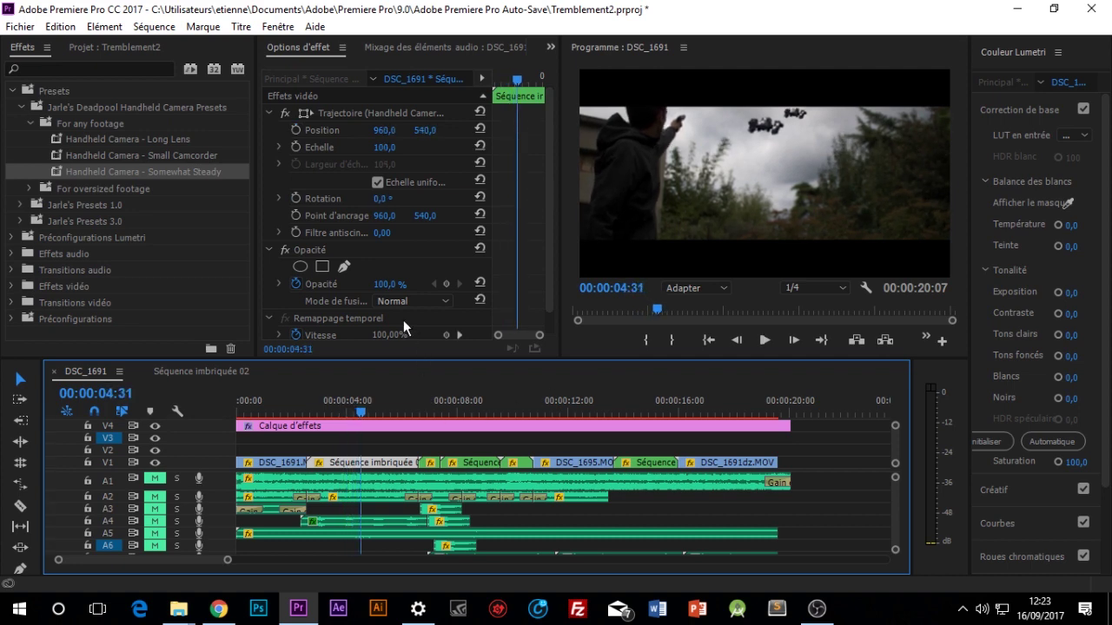
Apply the Handheld Camera - Small Camcorder preset to the nested clip, preview it from 00:00:02:37, and save the project
drag(131, 155, 358, 463)
drag(361, 412, 309, 410)
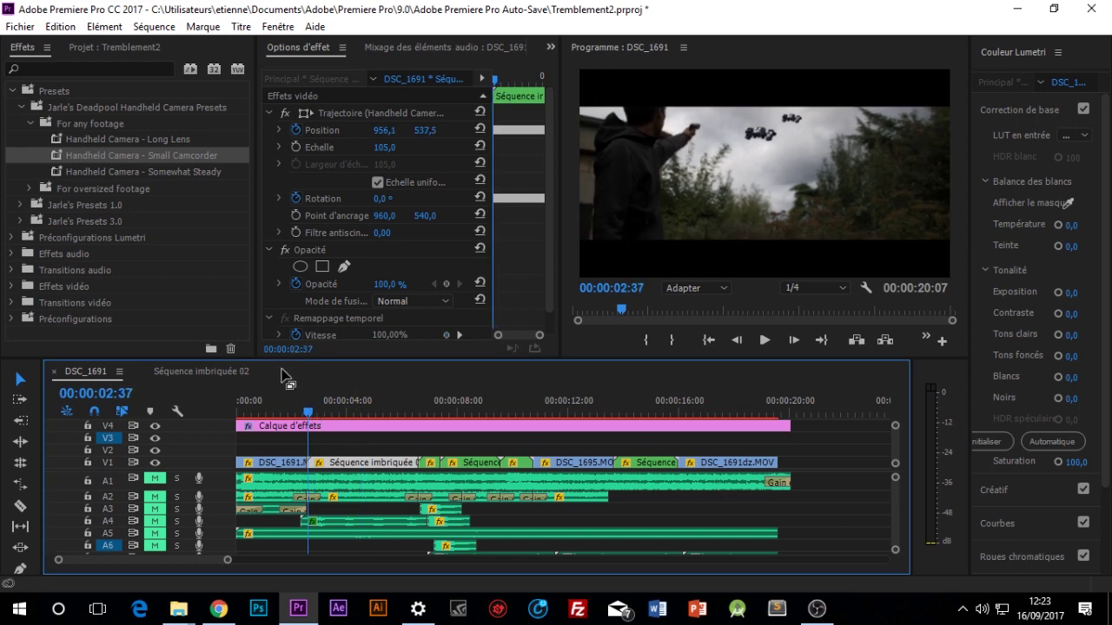
key(space)
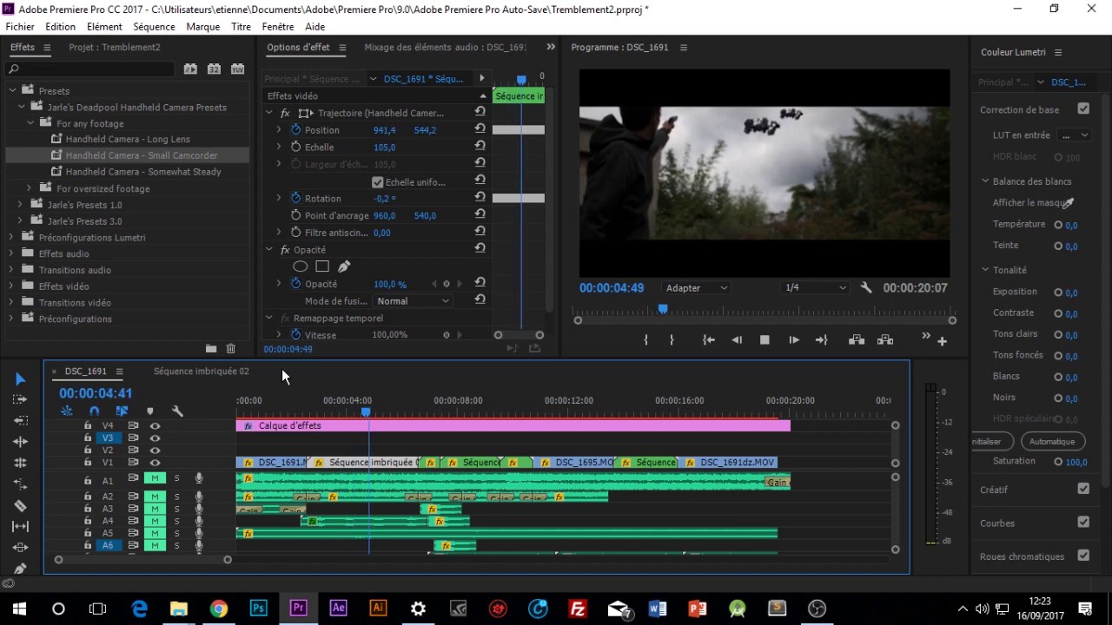
key(space)
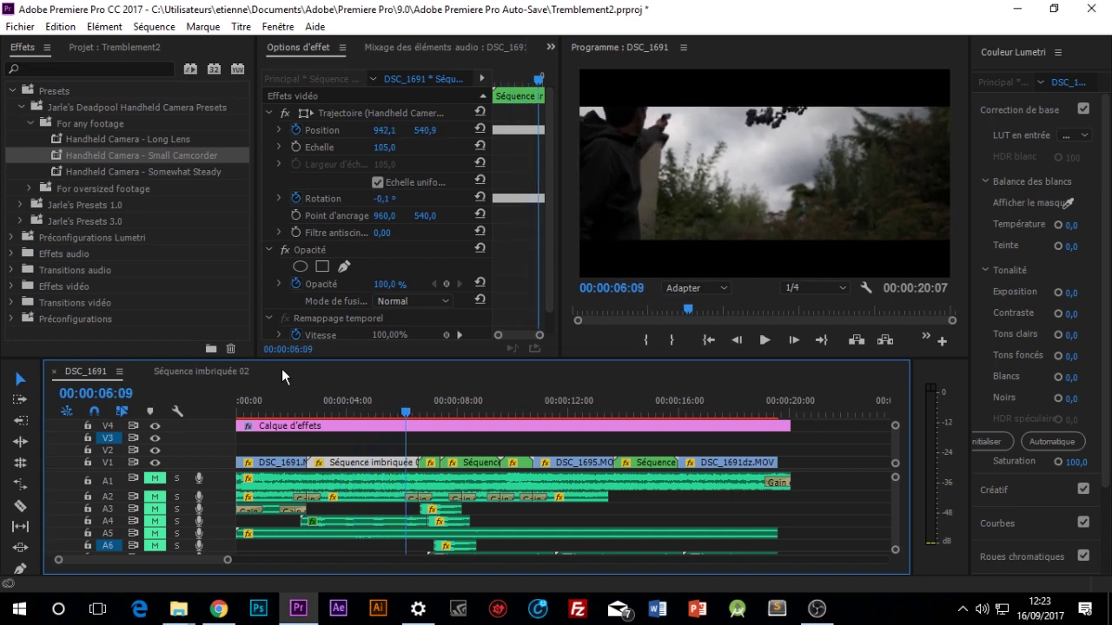
key(ctrl+s)
Examine the preset's Position and Rotation keyframes up close at the nested clip's start, with the playhead at 00:00:02:34
drag(564, 126, 676, 126)
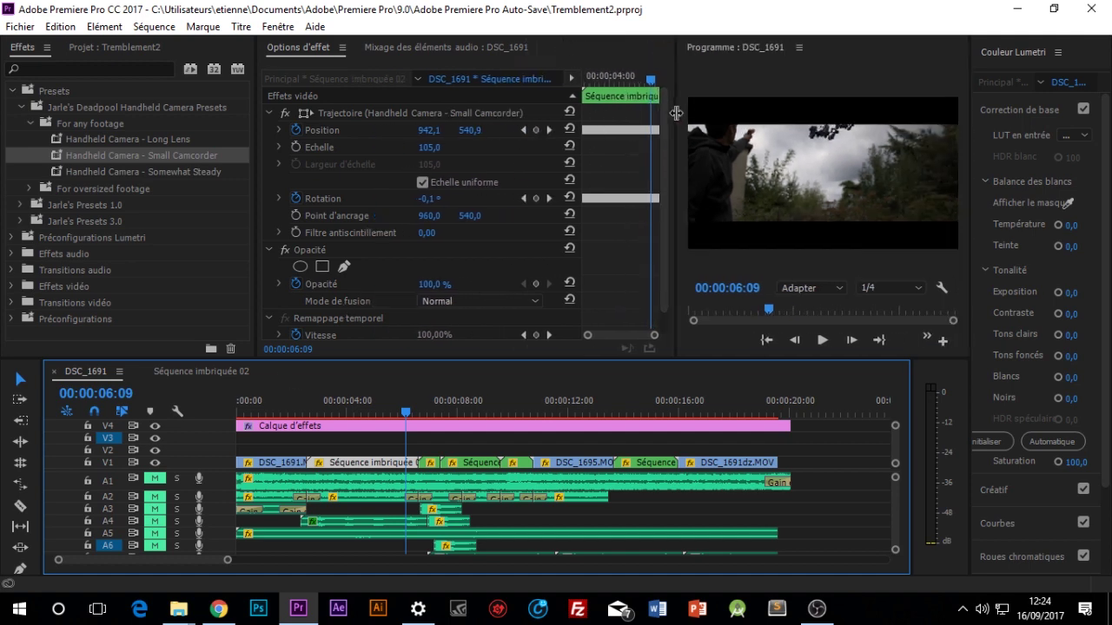
drag(645, 82, 585, 83)
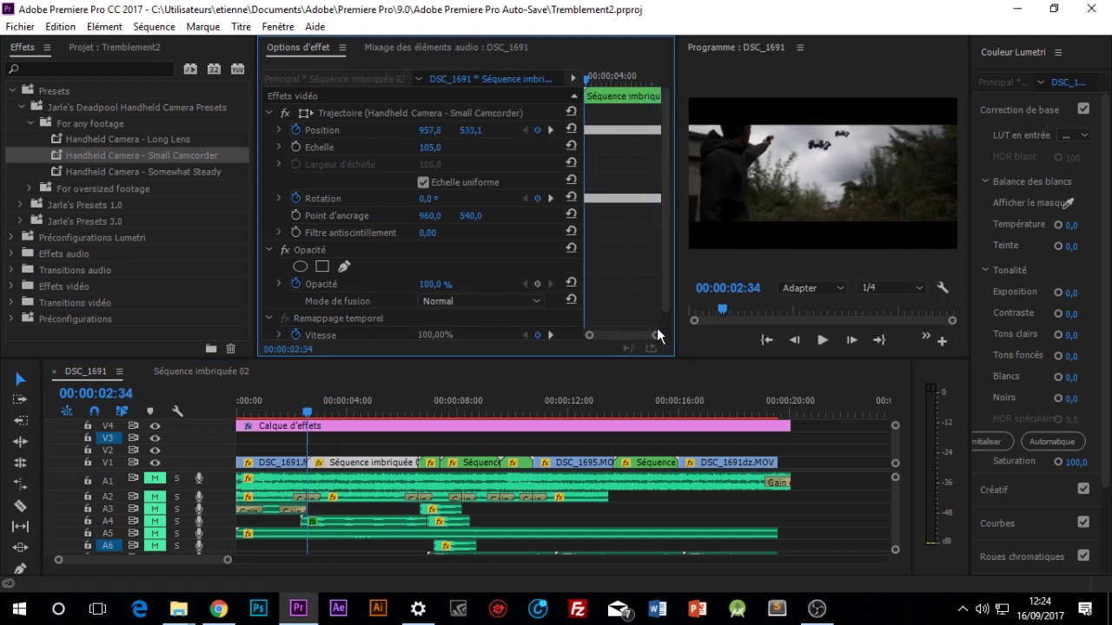
drag(656, 336, 635, 336)
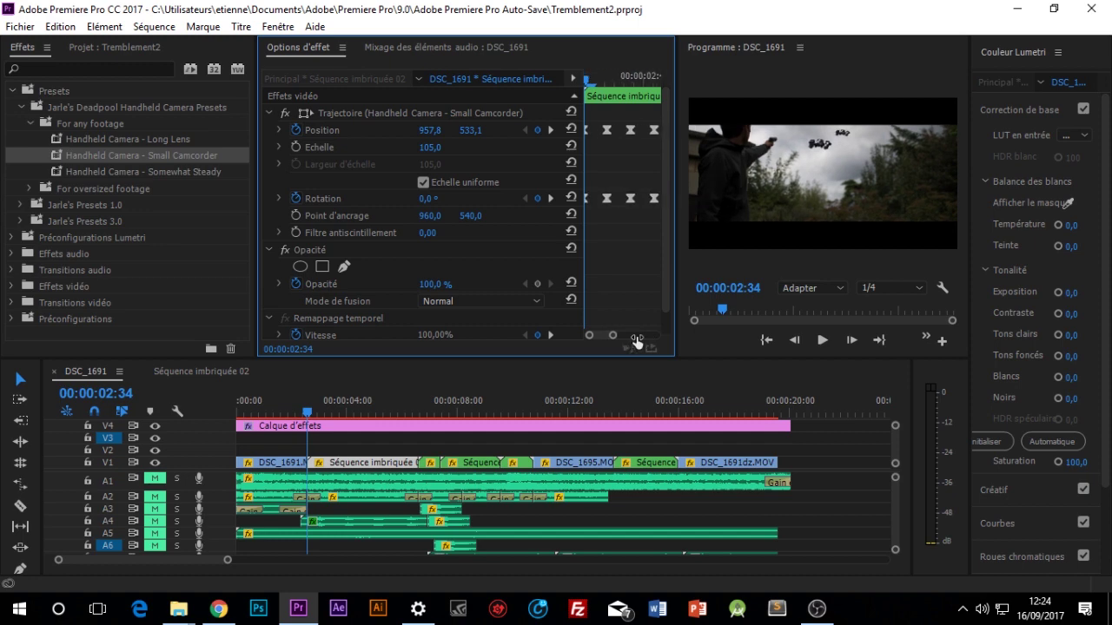
mouse_move(583, 82)
mouse_down()
mouse_move(637, 90)
mouse_move(567, 87)
mouse_up()
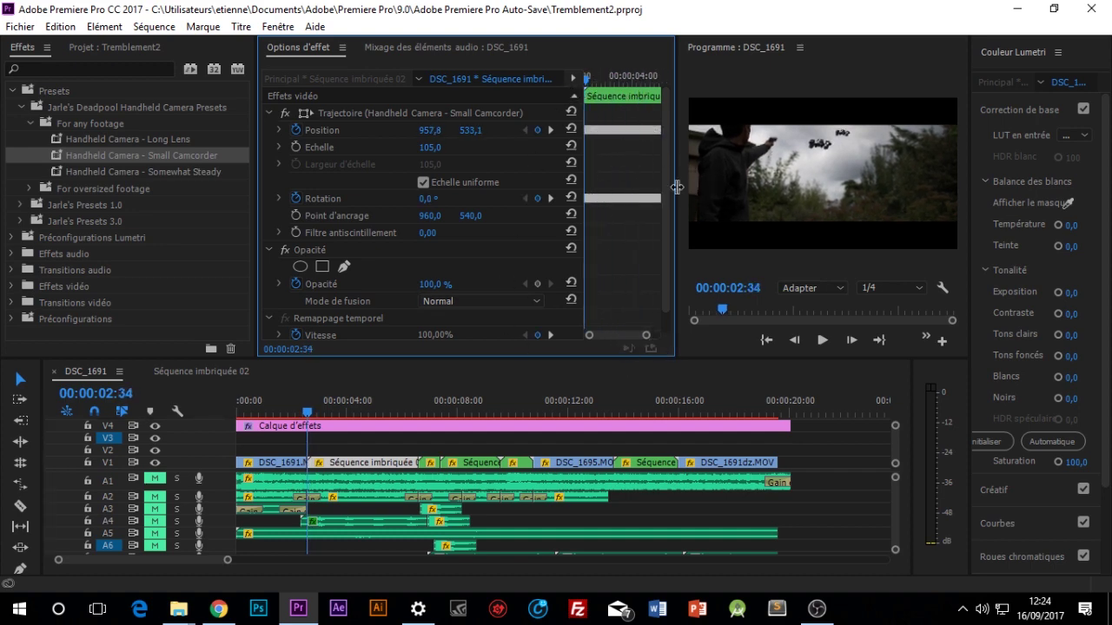
drag(677, 188, 571, 193)
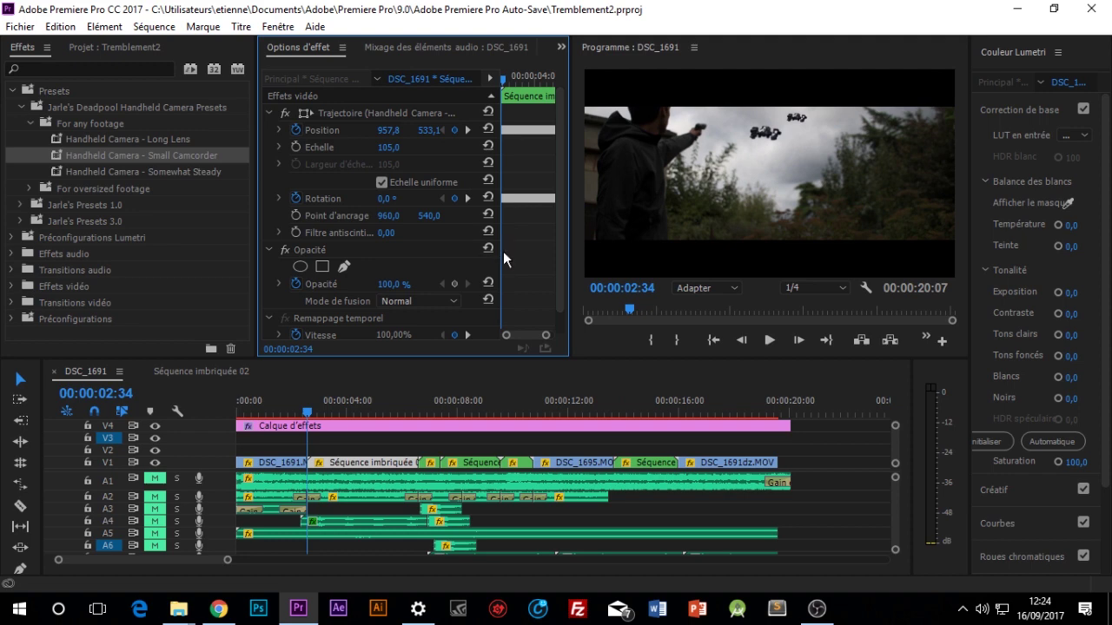
mouse_move(503, 251)
mouse_down()
mouse_move(485, 251)
mouse_move(500, 267)
mouse_up()
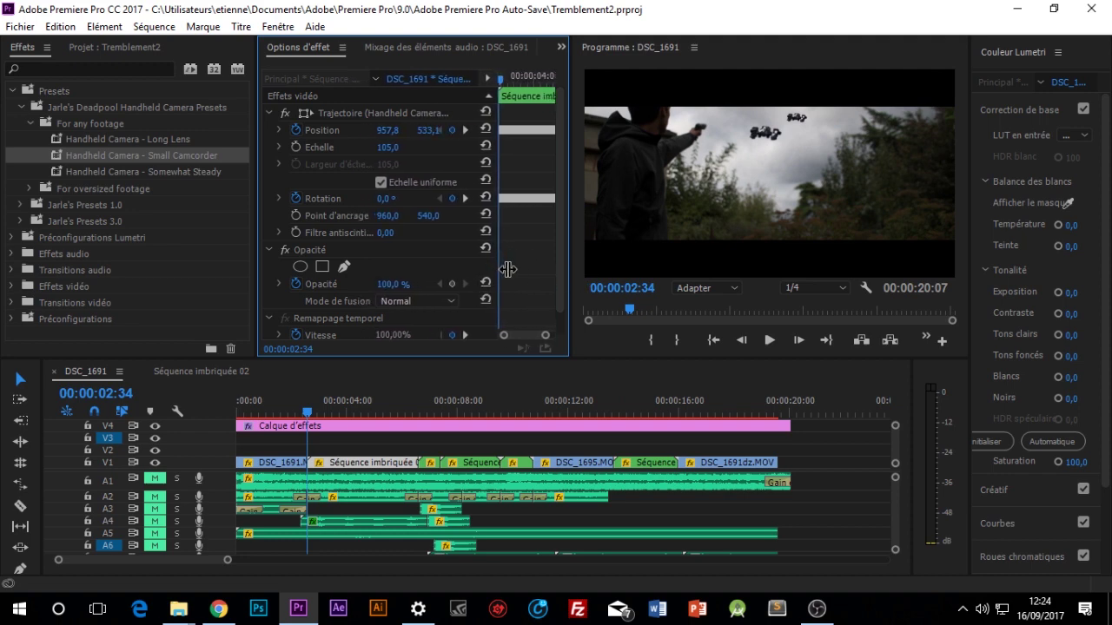